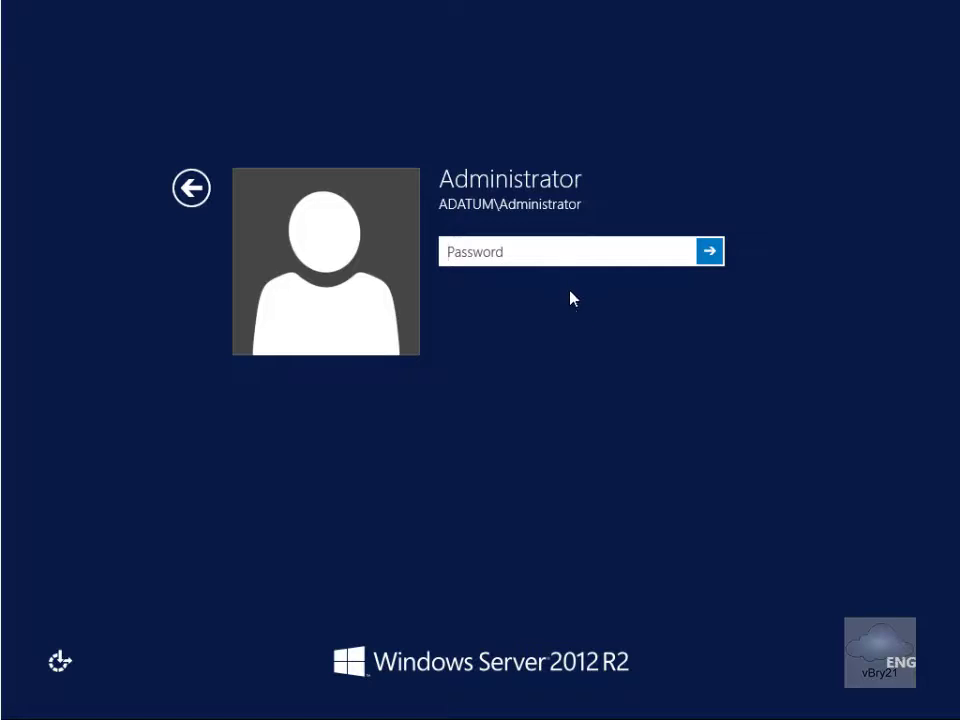
# Begin entering the domain Administrator's password on the Windows Server sign-in screen
pyautogui.click(567, 252)
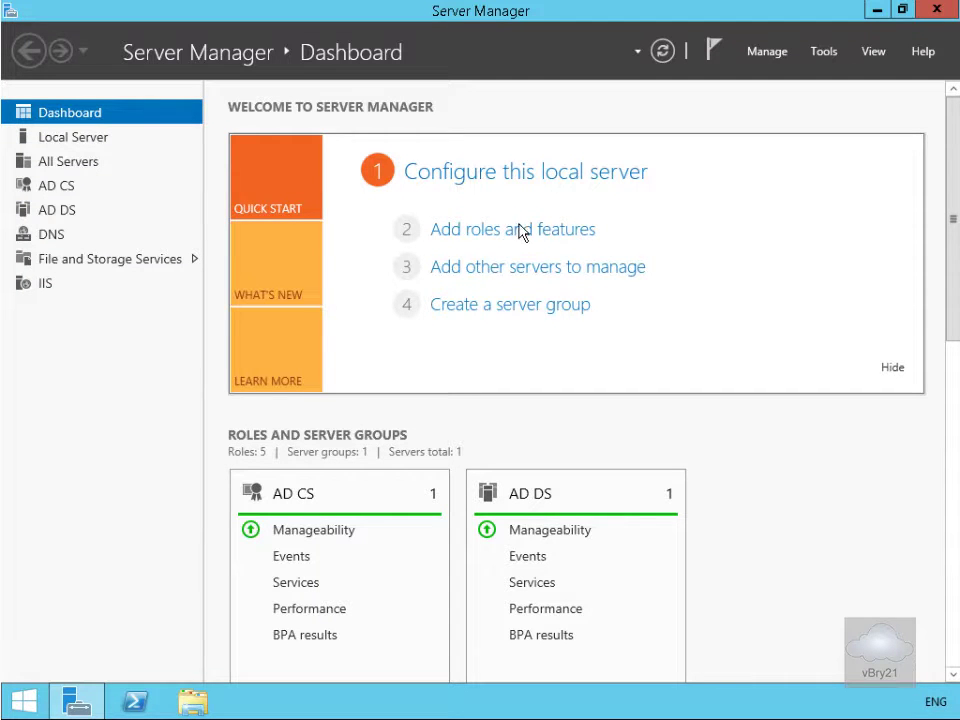
# Install Active Directory Federation Services on LON-DC1 with no extra features, then close the wizard
pyautogui.click(519, 233)
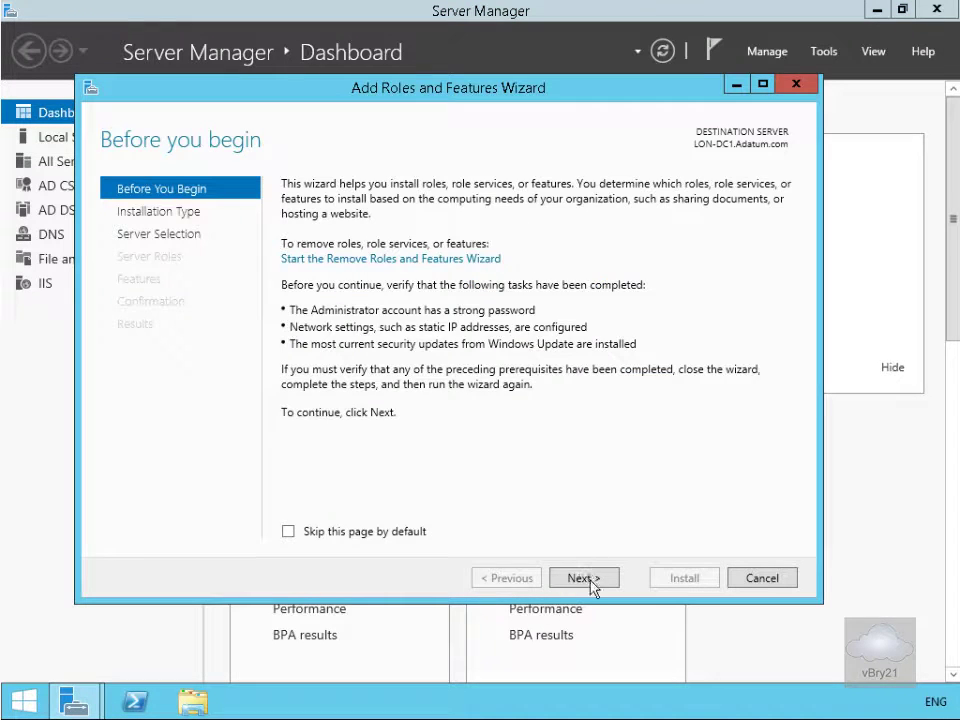
pyautogui.click(584, 578)
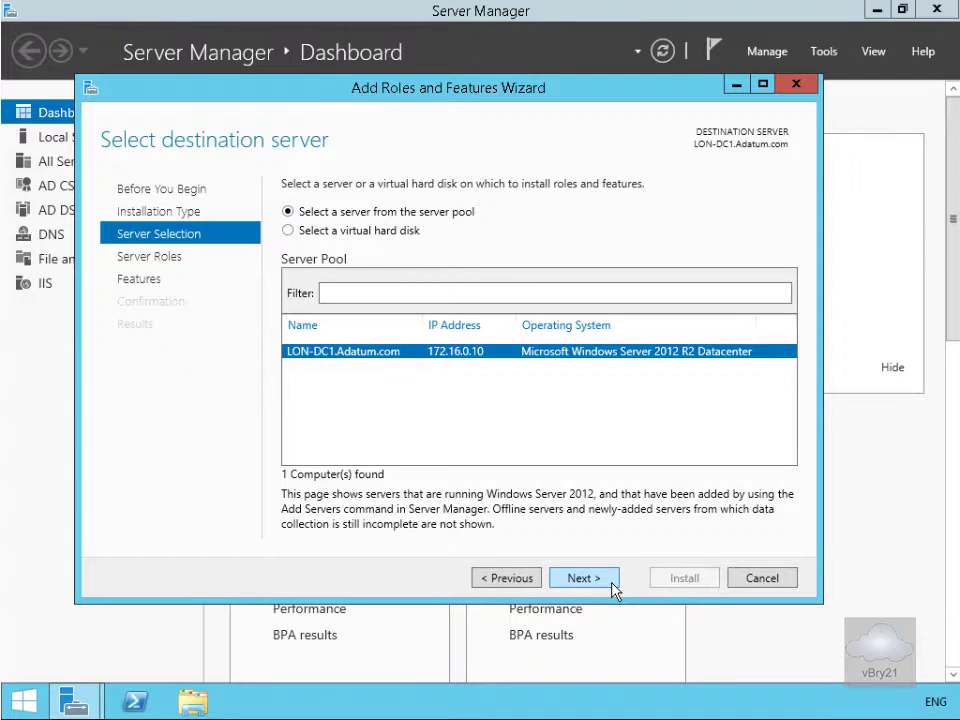
pyautogui.click(612, 587)
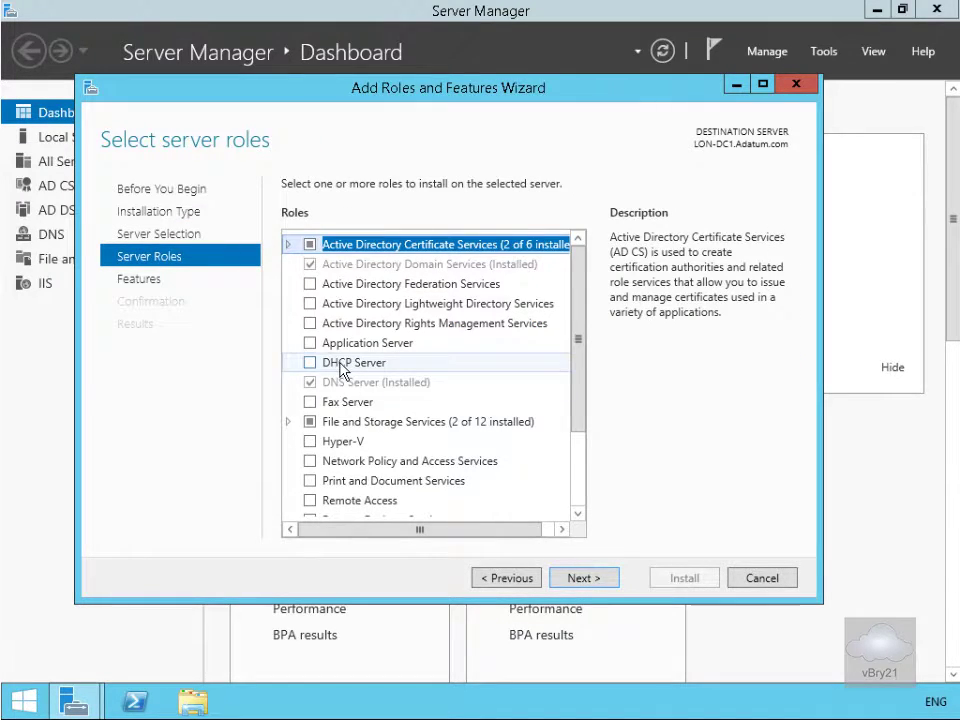
pyautogui.click(310, 284)
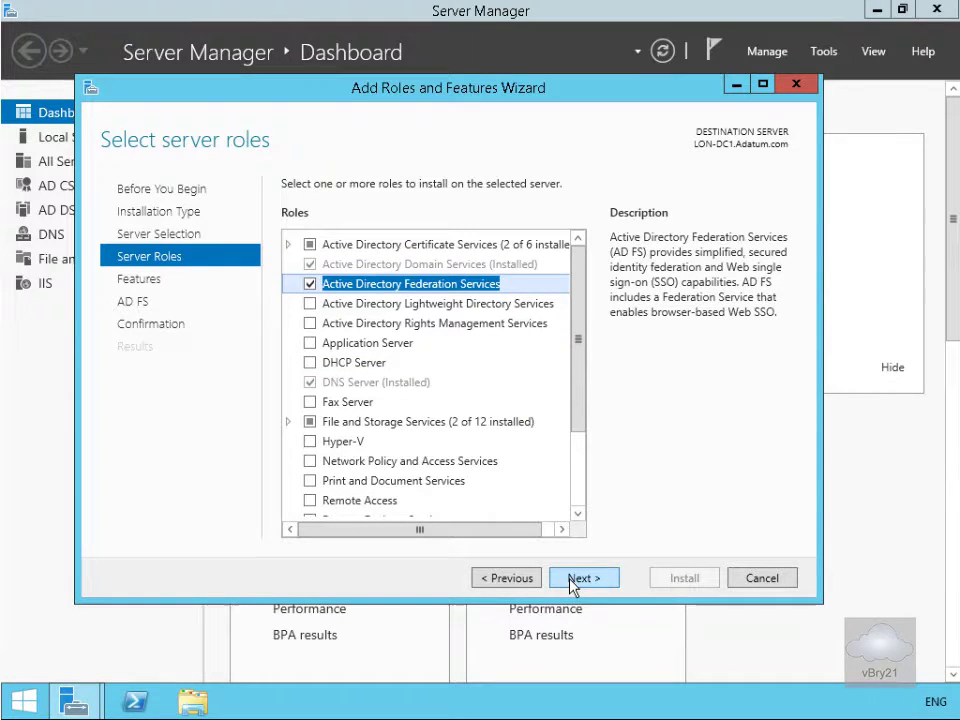
pyautogui.click(576, 580)
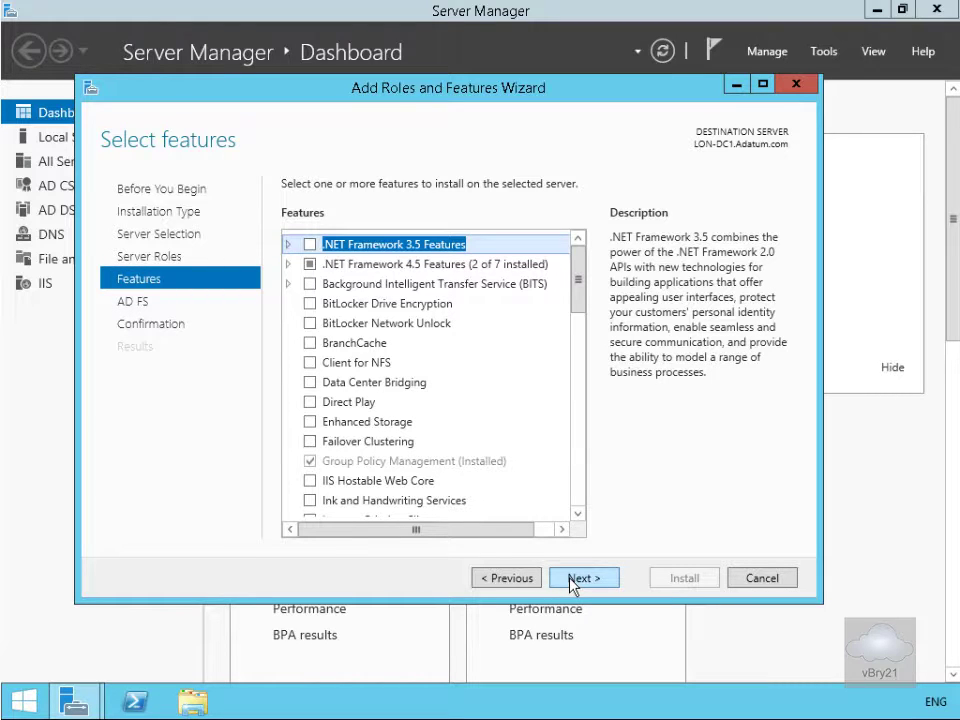
pyautogui.click(574, 580)
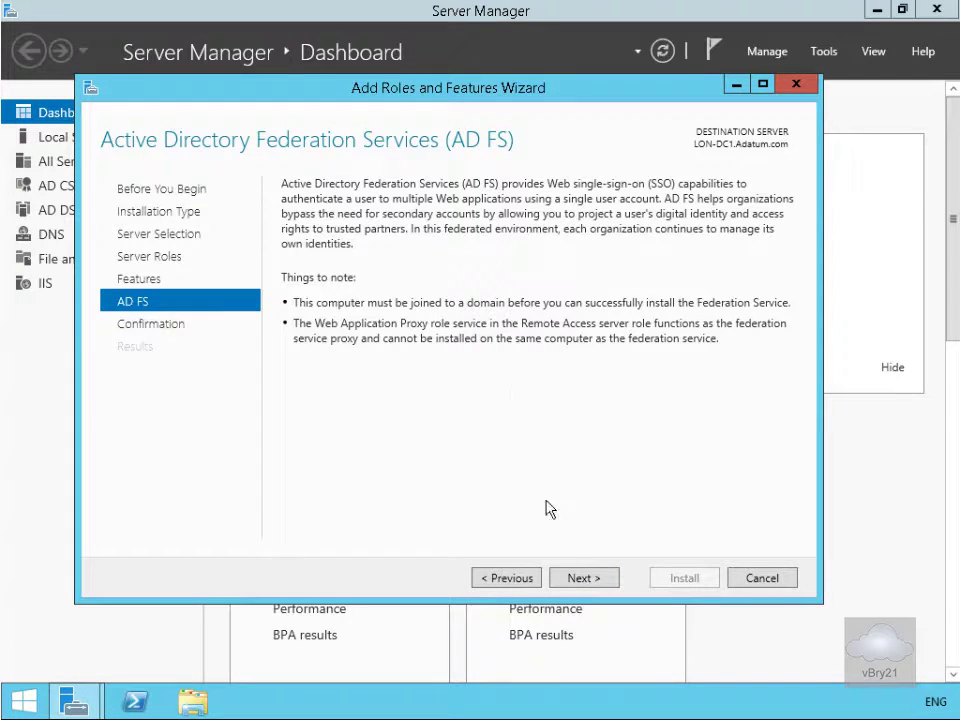
pyautogui.click(583, 580)
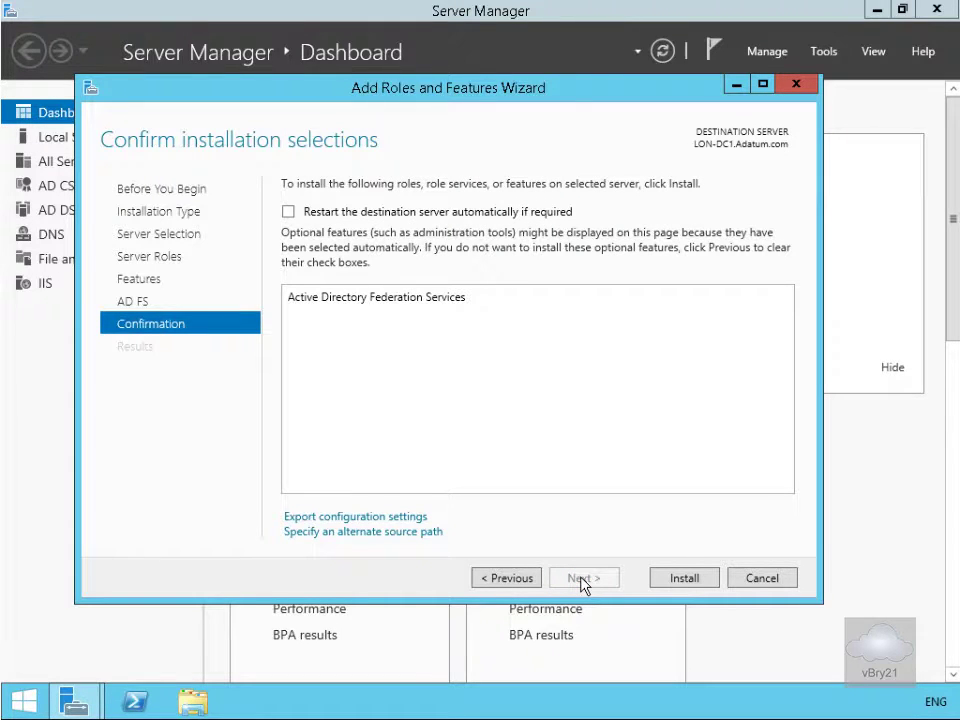
pyautogui.click(683, 577)
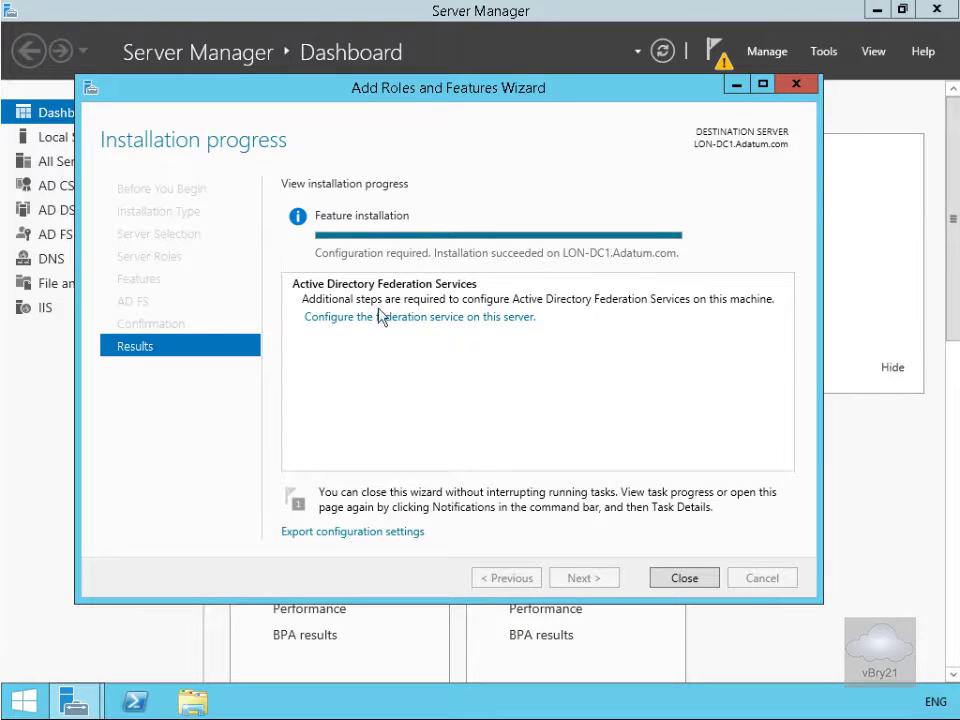
pyautogui.click(684, 580)
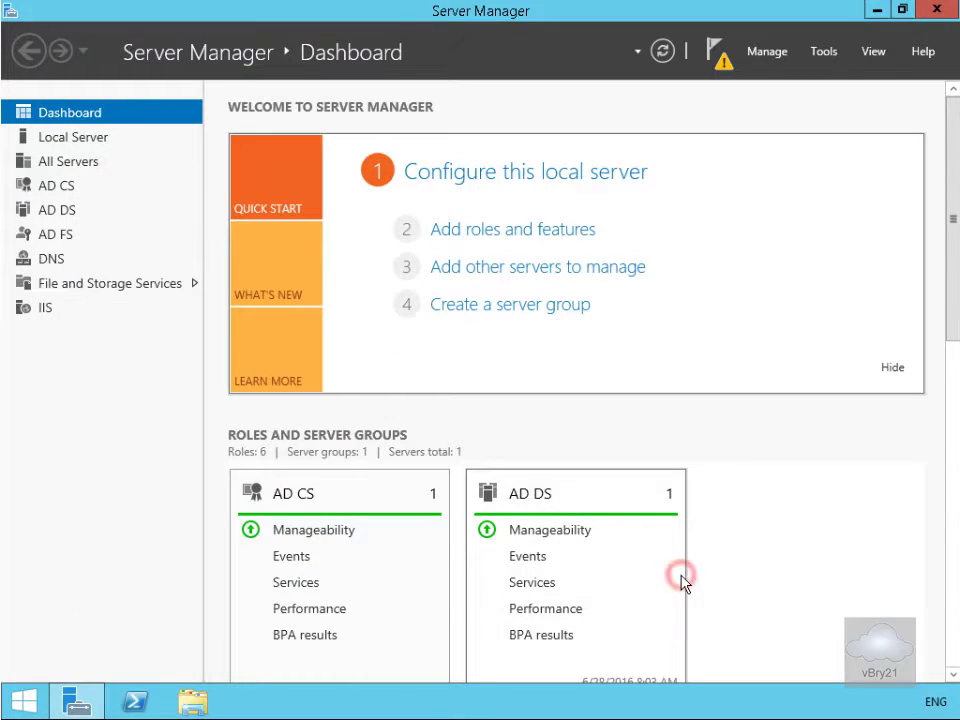
# Start AD FS configuration as the first federation server in a farm, using the current administrator
pyautogui.click(721, 64)
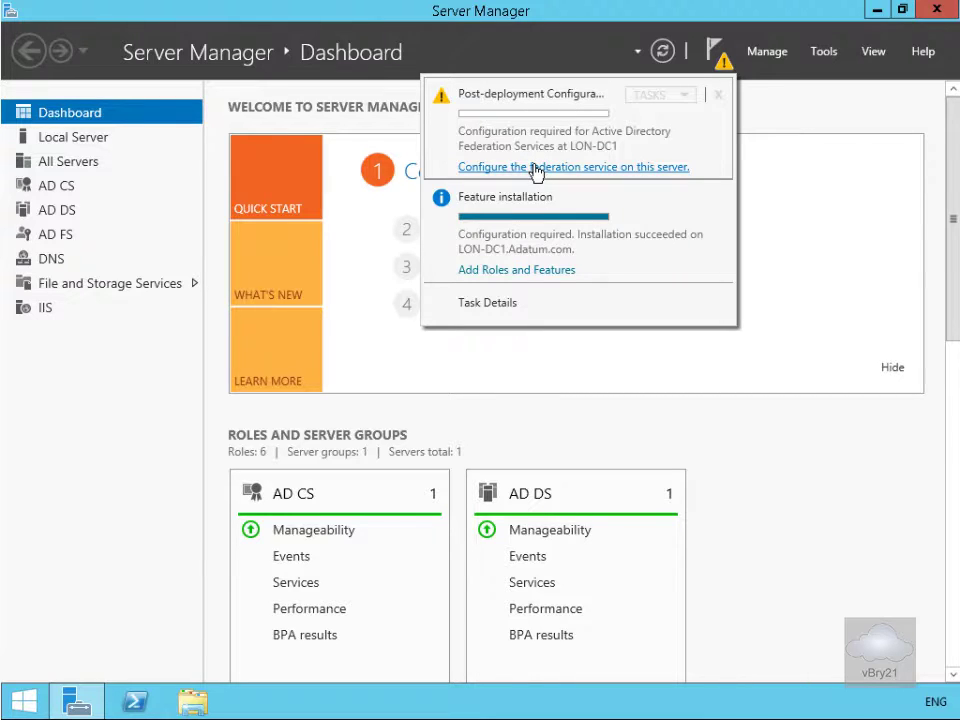
pyautogui.click(535, 168)
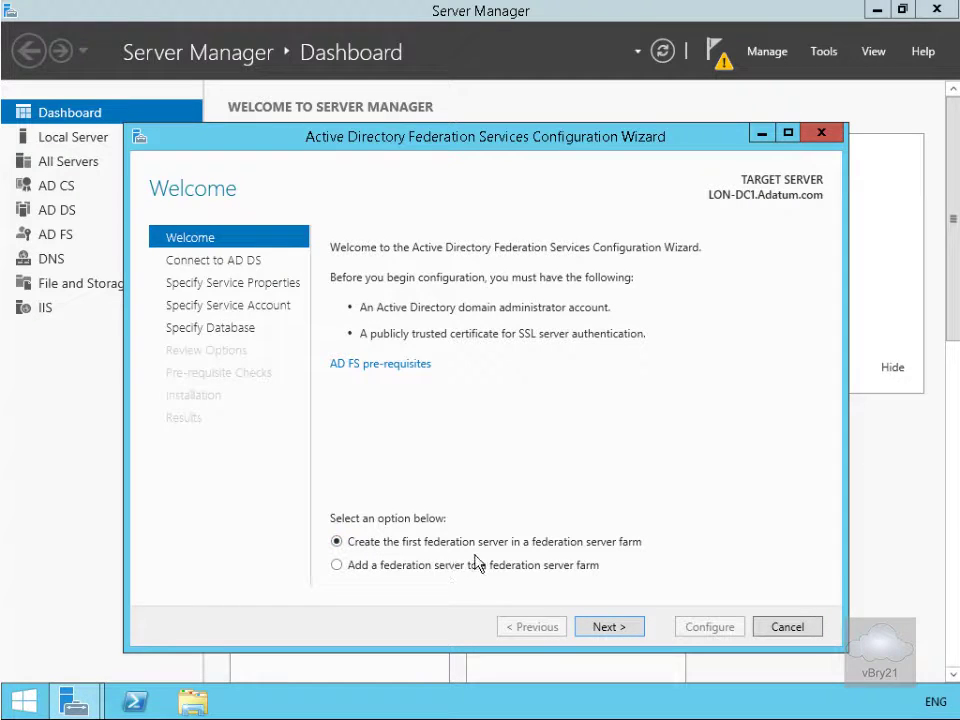
pyautogui.click(610, 627)
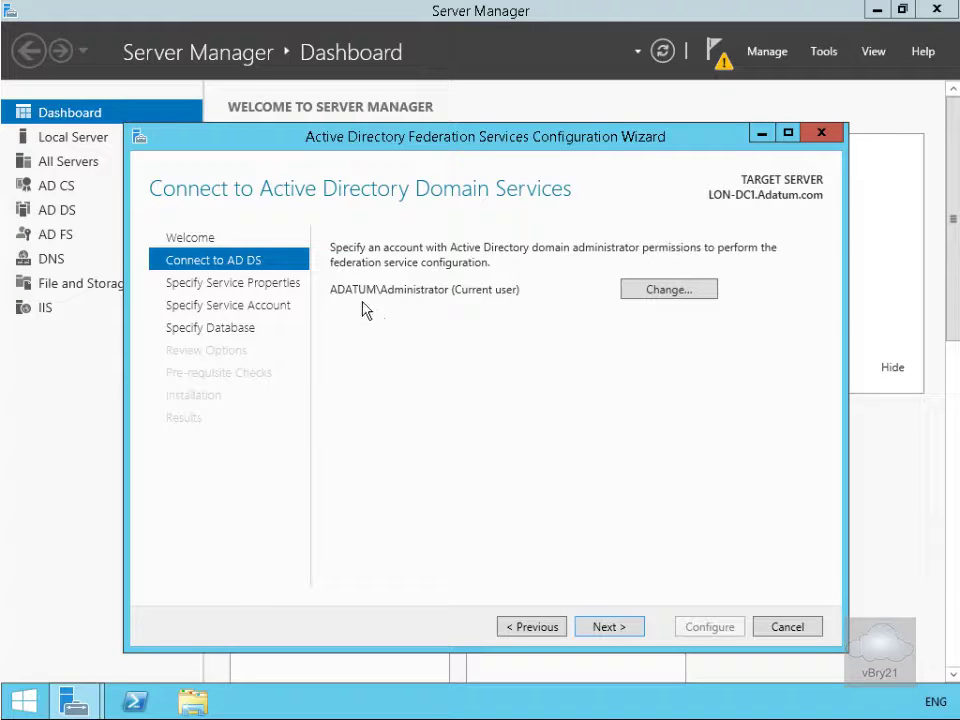
pyautogui.click(607, 628)
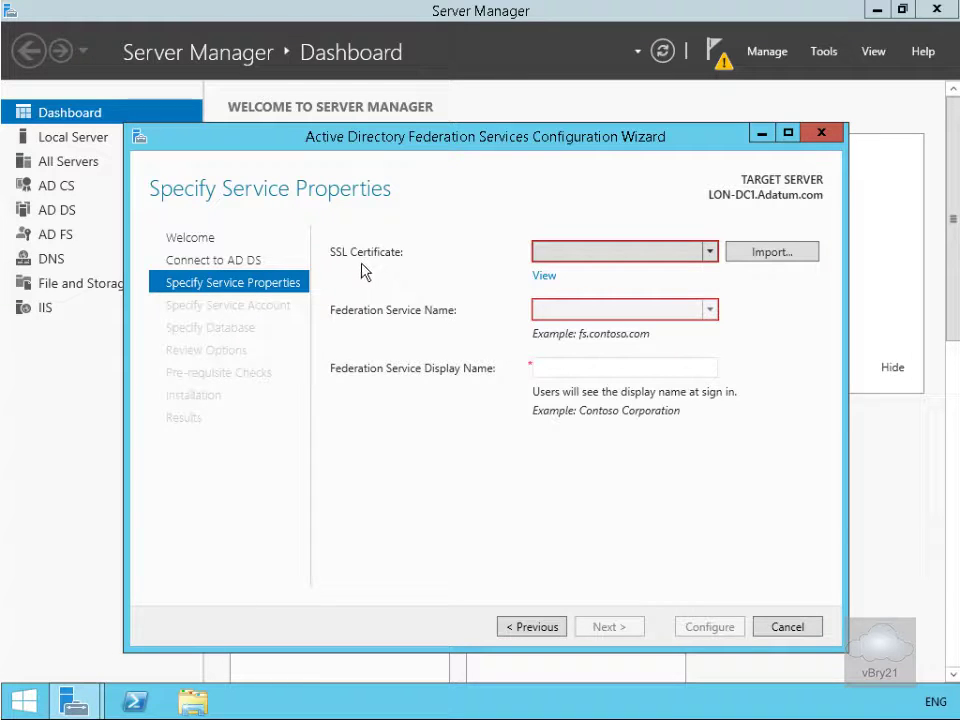
# Choose the LON-DC1.adatum.com SSL certificate and enter display name 'A.Datum Corporation'
pyautogui.click(710, 251)
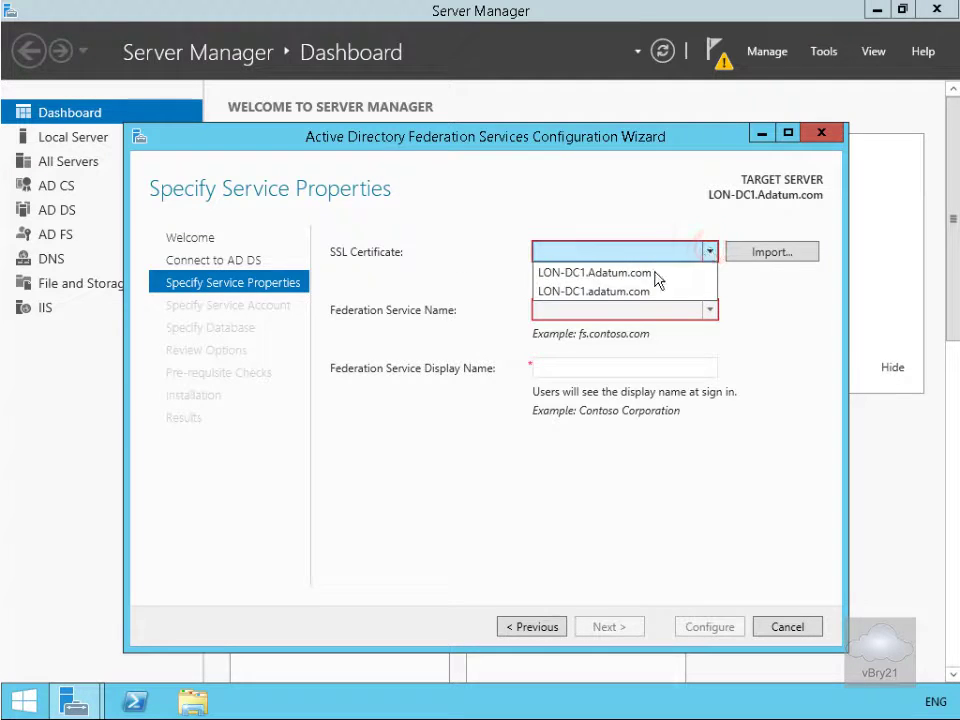
pyautogui.click(634, 291)
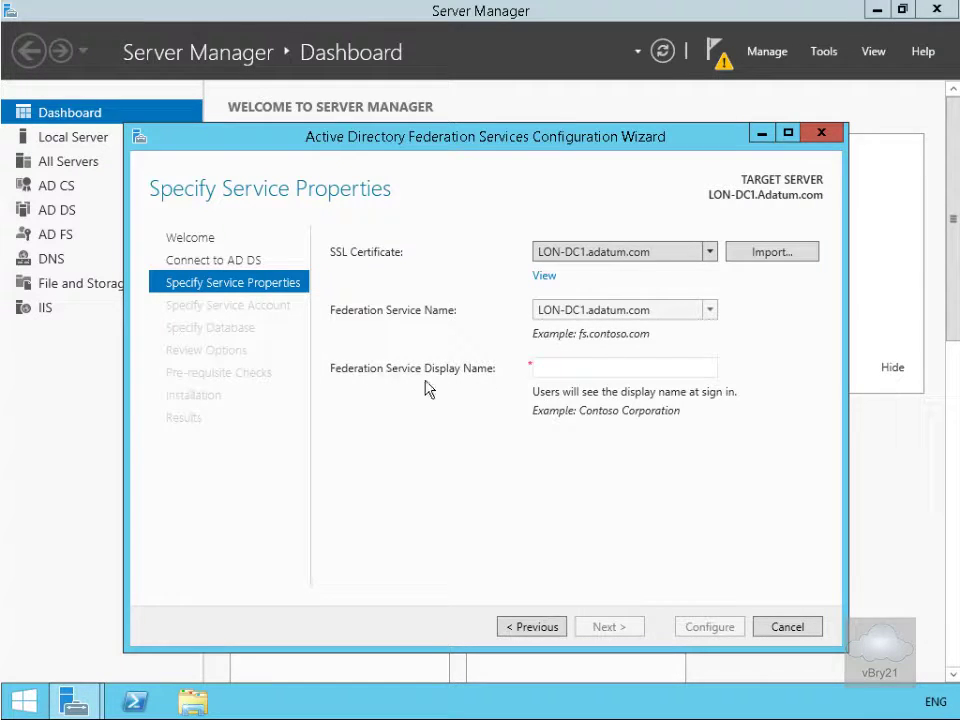
pyautogui.click(543, 367)
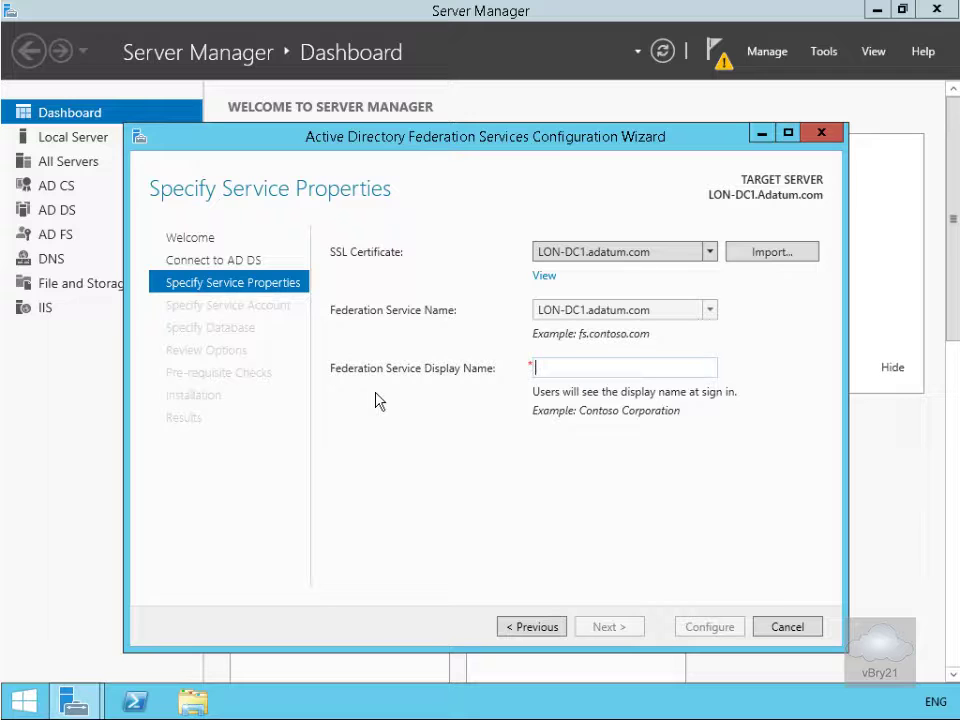
pyautogui.write('A.Datum Corporation')
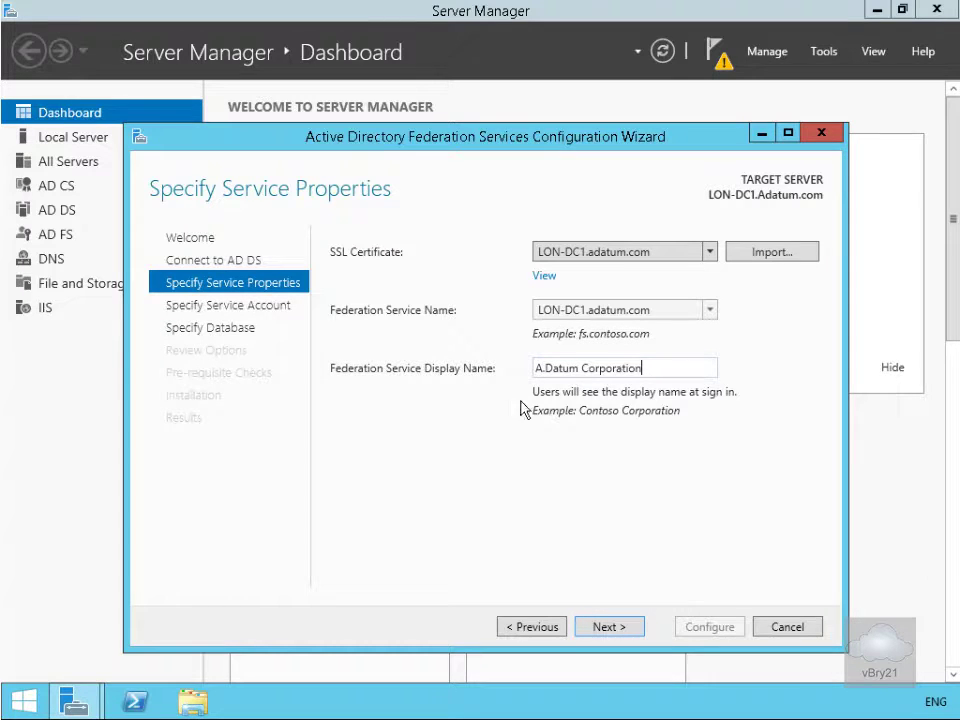
# Set the AD FS service account to the existing domain Administrator and enter its password
pyautogui.click(617, 634)
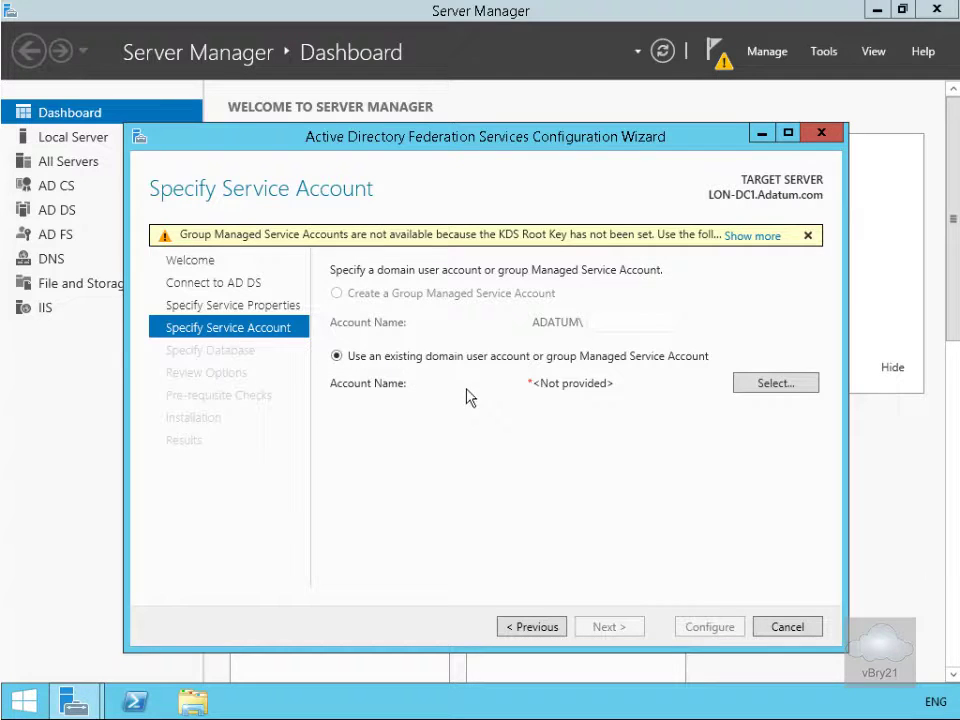
pyautogui.click(762, 392)
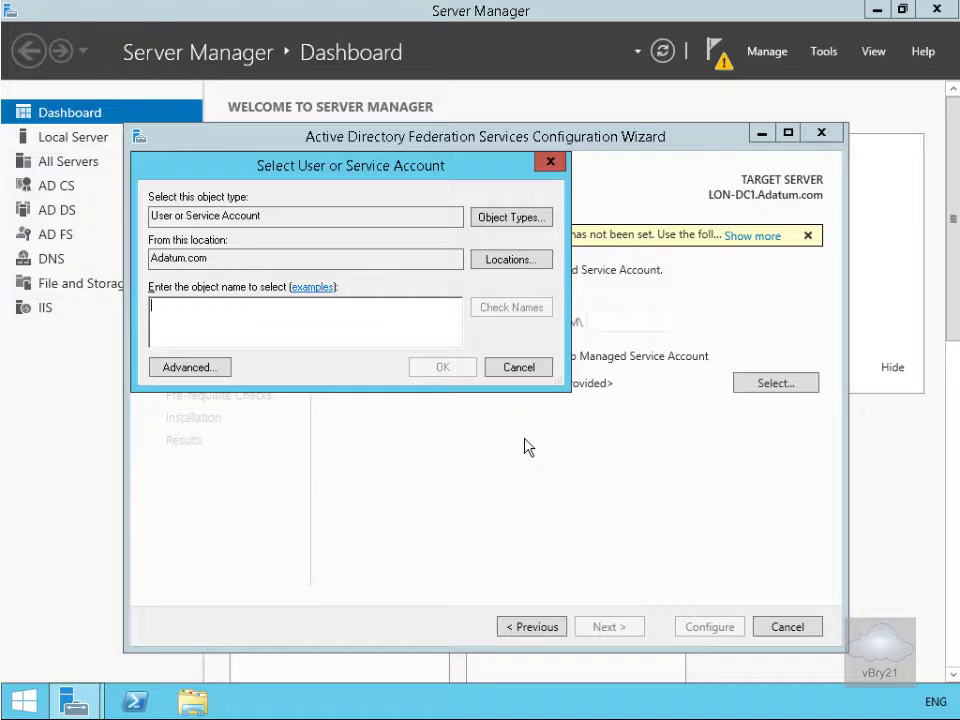
pyautogui.click(382, 326)
pyautogui.write('ator (Ad')
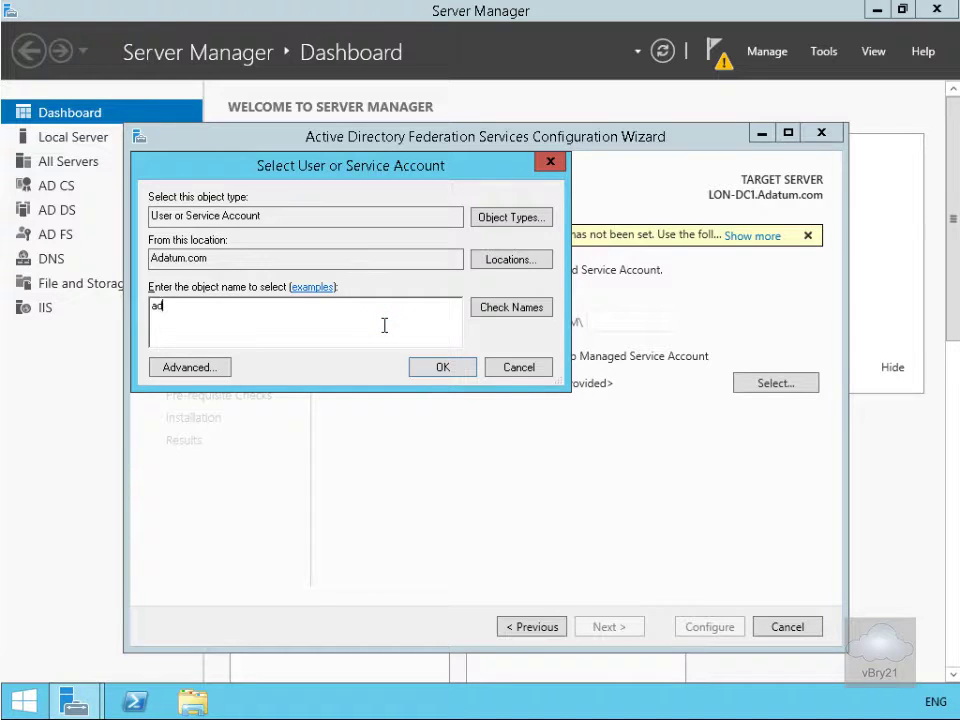
pyautogui.write('minist')
pyautogui.click(540, 308)
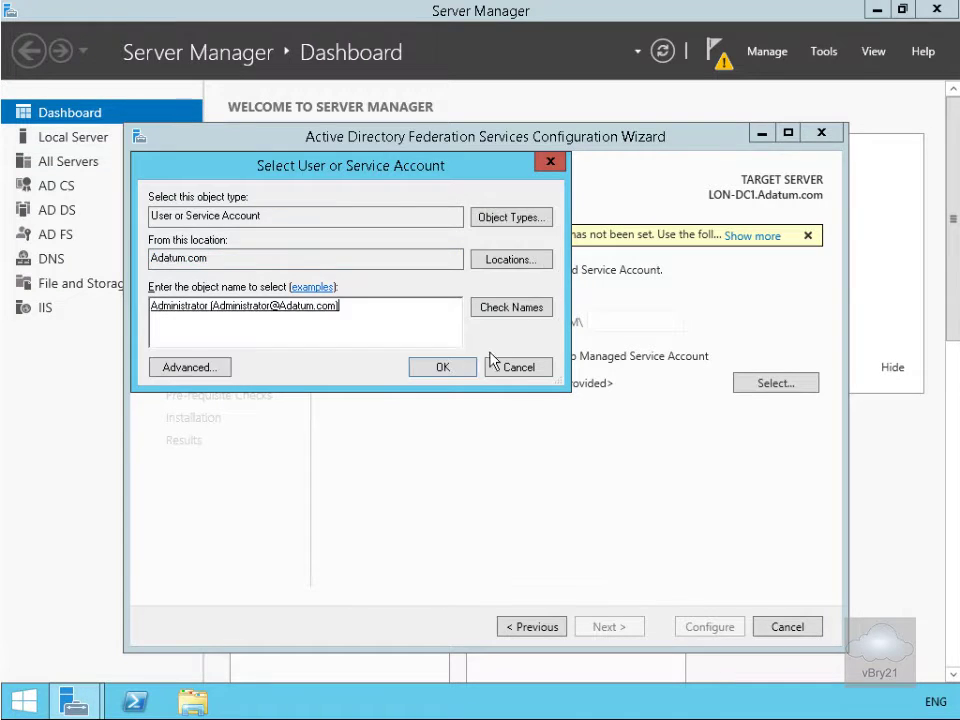
pyautogui.click(462, 368)
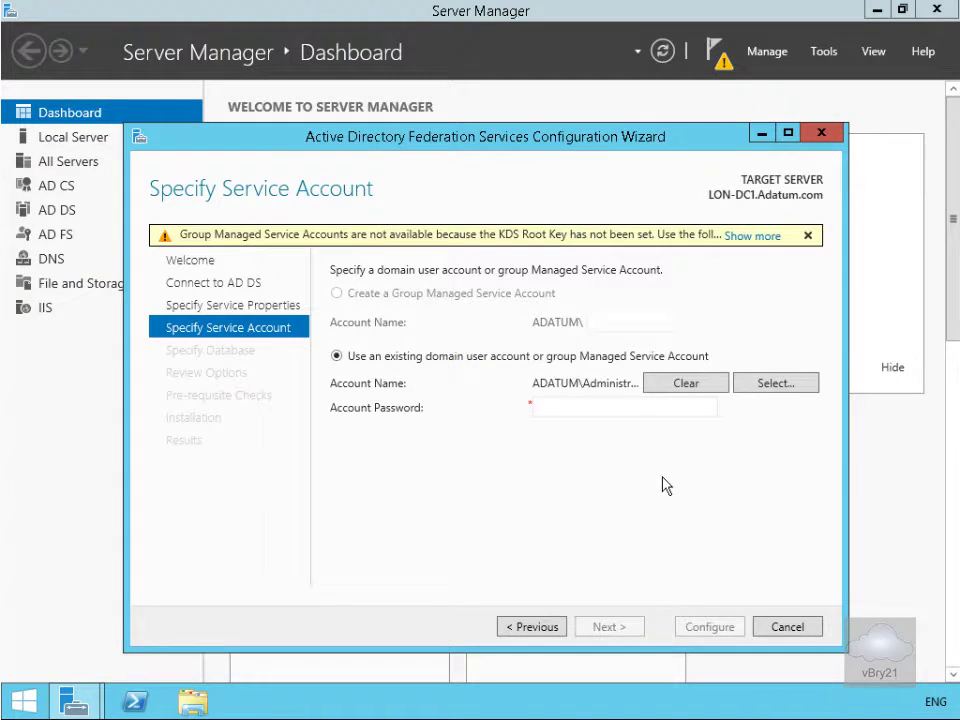
pyautogui.click(594, 413)
pyautogui.write('Pa$$w0rd')
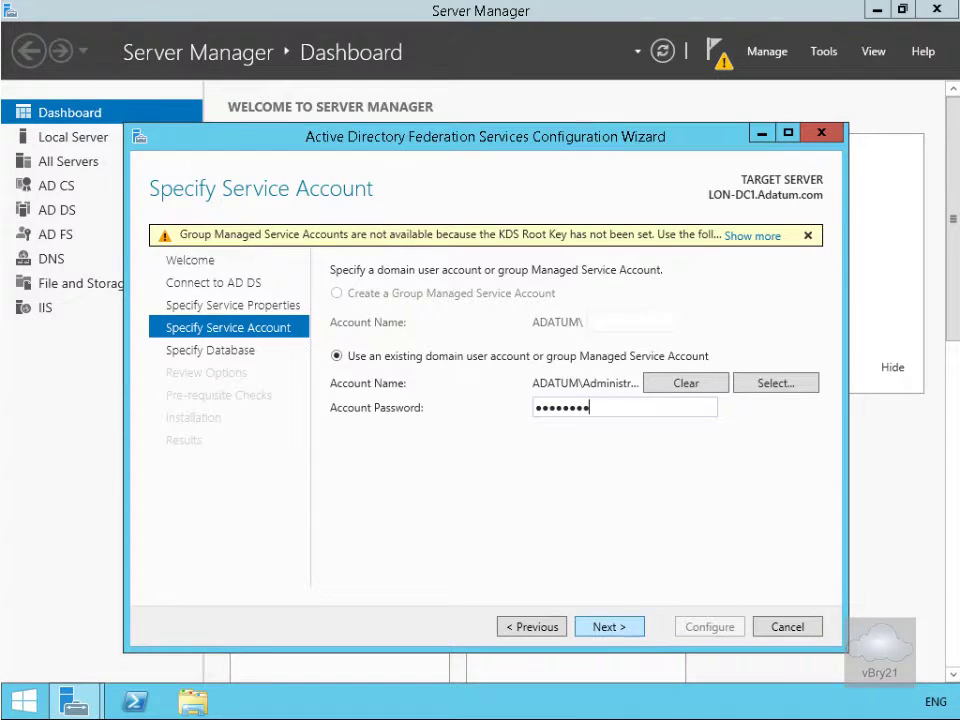
pyautogui.click(605, 627)
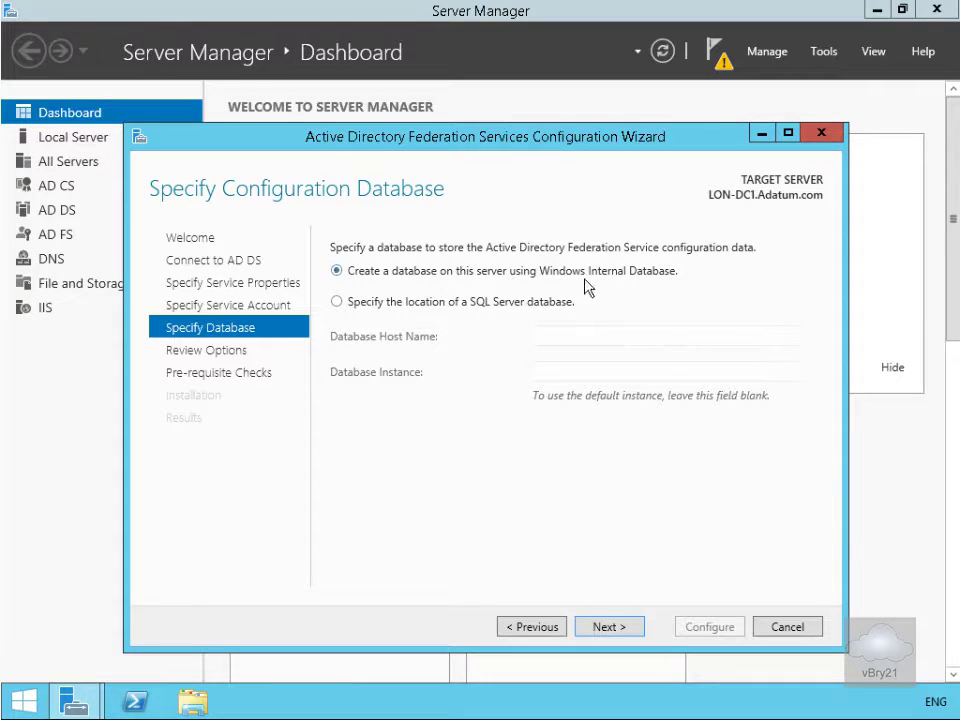
# Keep the Windows Internal Database, pass prerequisite checks, apply the AD FS configuration and close
pyautogui.click(613, 626)
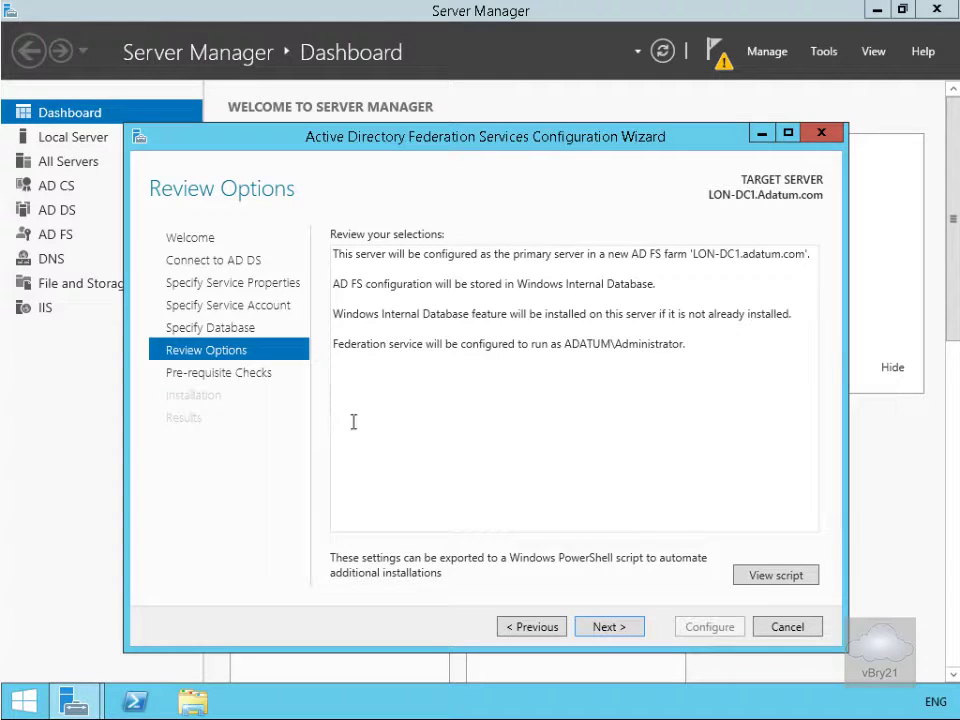
pyautogui.click(622, 627)
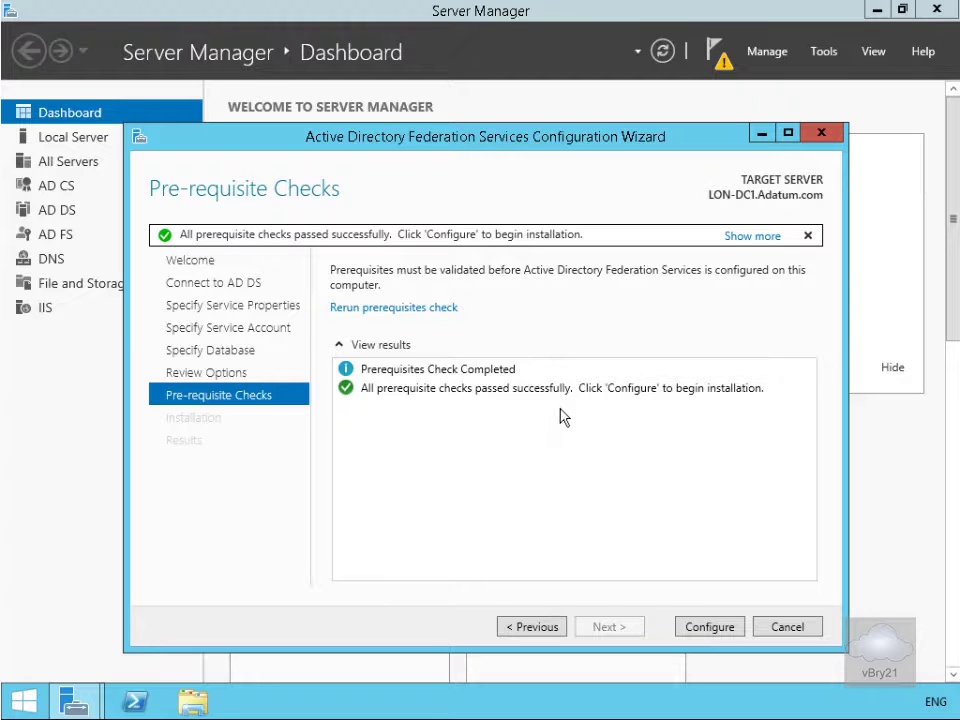
pyautogui.click(702, 630)
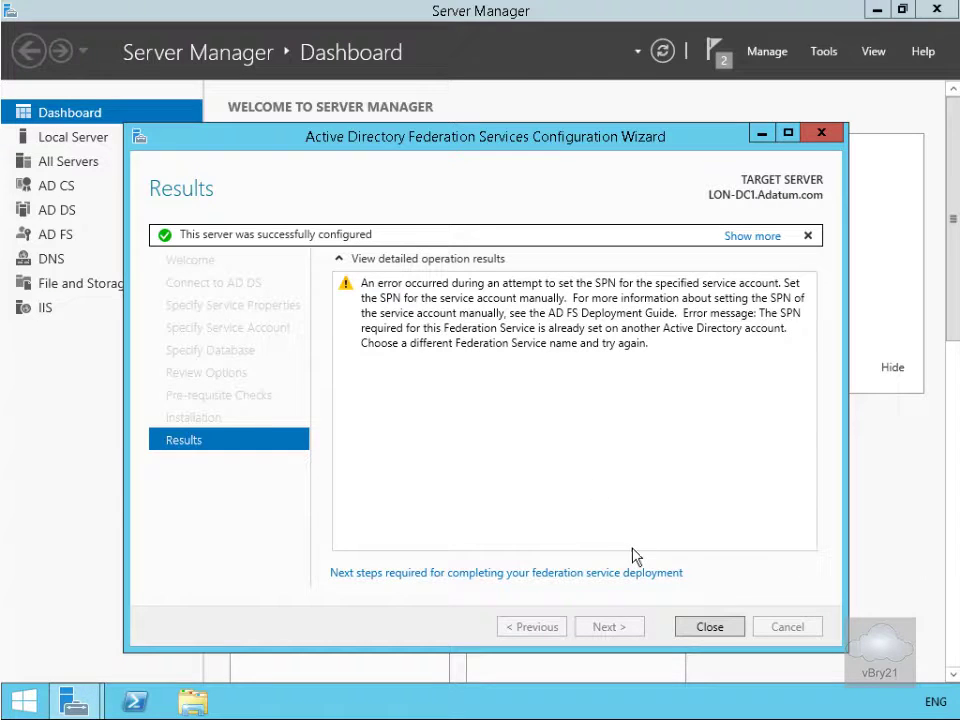
pyautogui.click(706, 627)
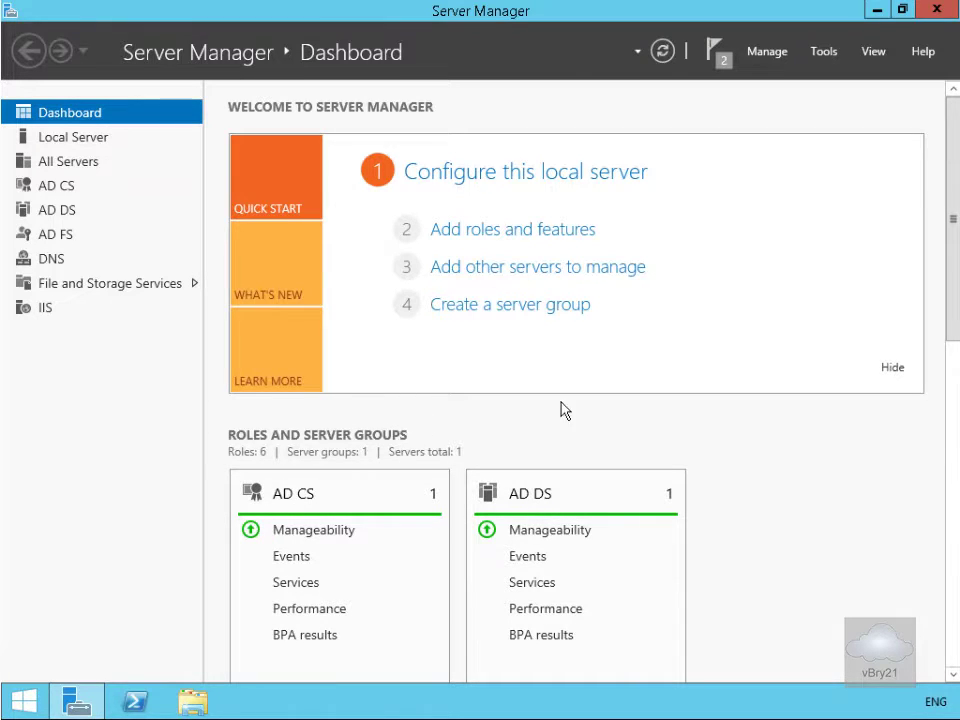
# Launch an empty management console with mmc from the LON-SVR1 Start screen
pyautogui.press('super+d')
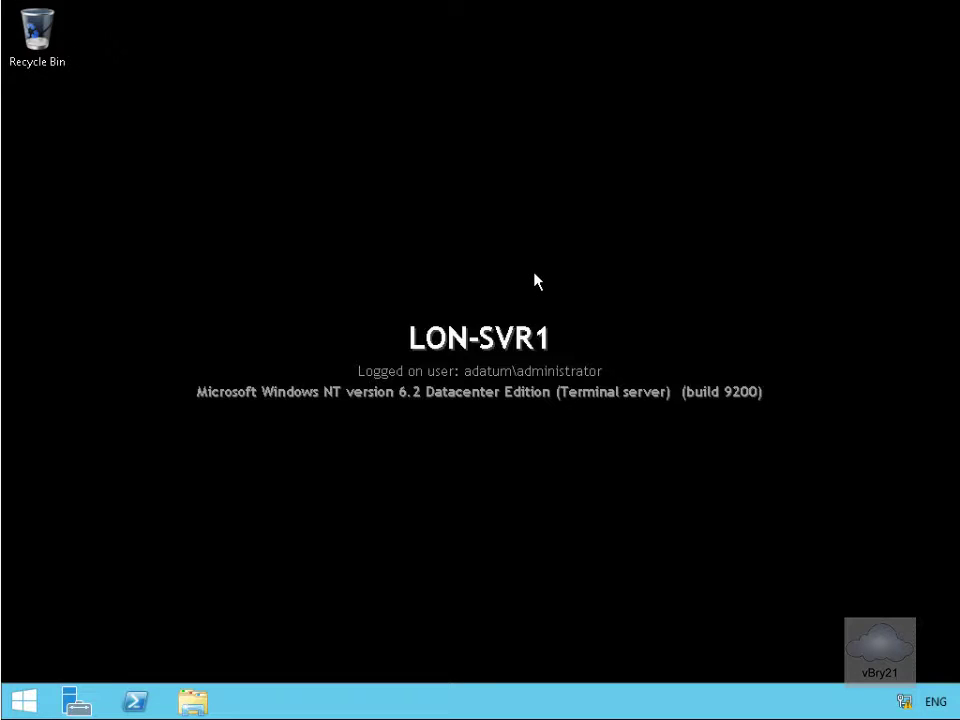
pyautogui.click(24, 702)
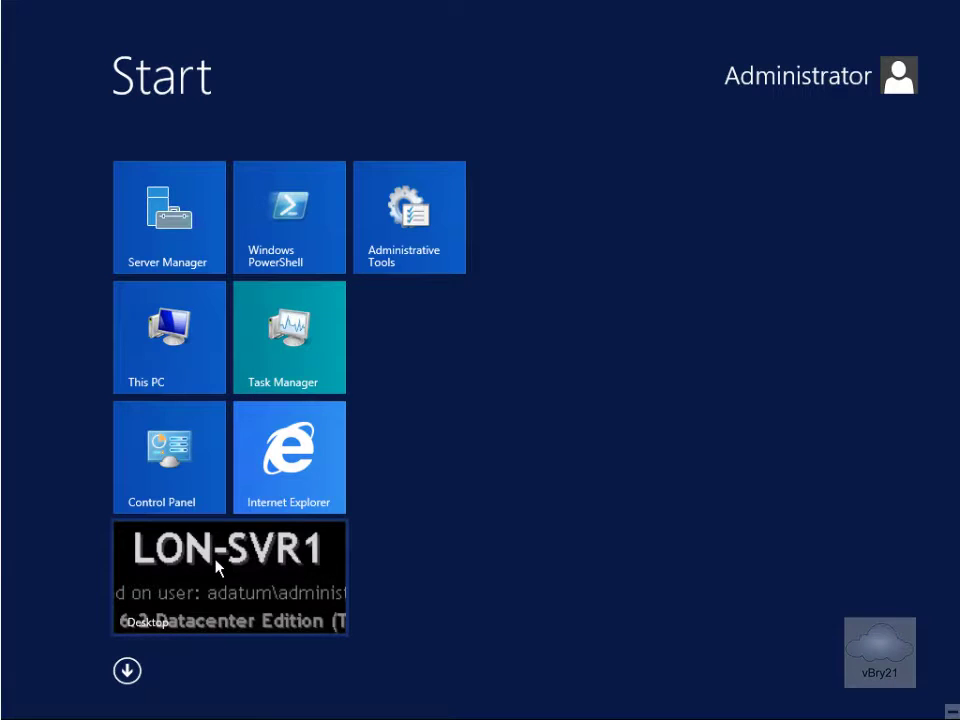
pyautogui.write('m')
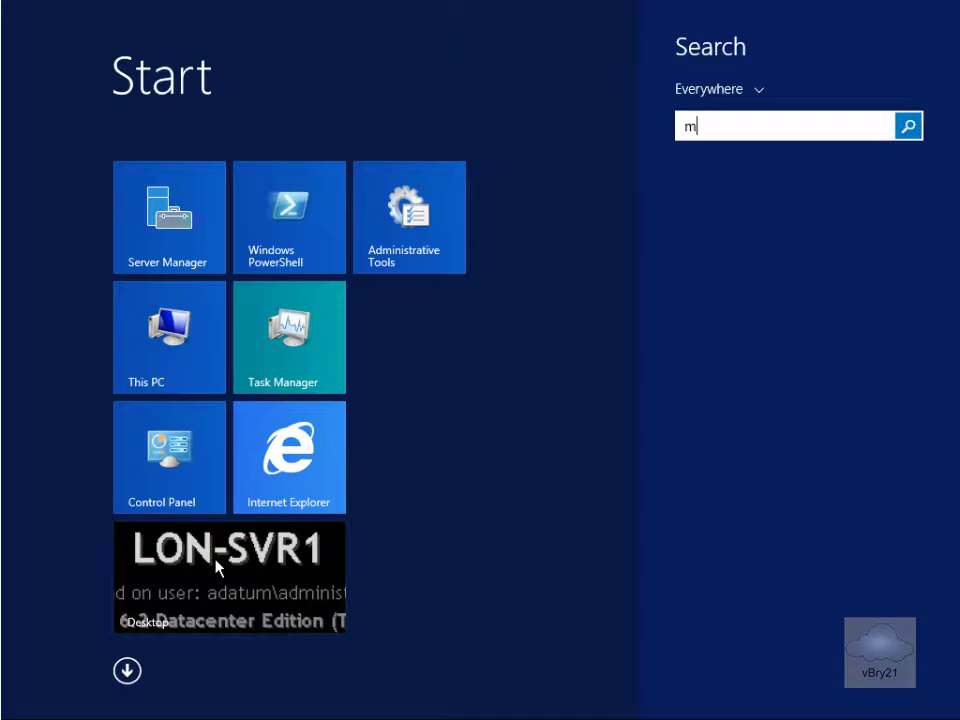
pyautogui.write('mc')
pyautogui.press('Return')
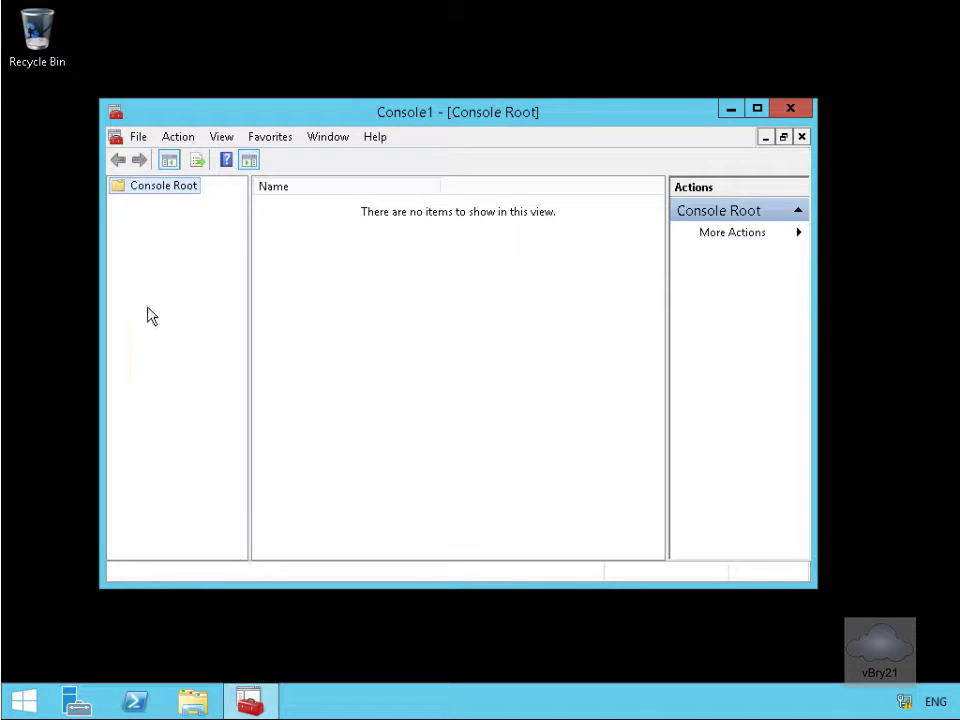
# Add the Certificates snap-in for the local computer account and maximize the console
pyautogui.click(139, 137)
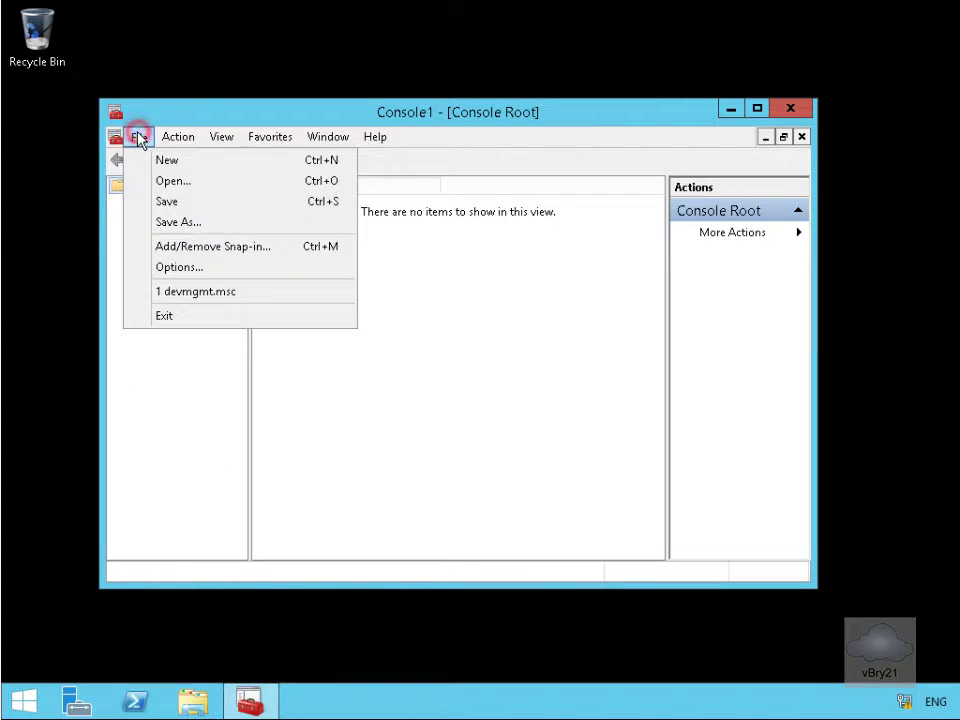
pyautogui.click(209, 243)
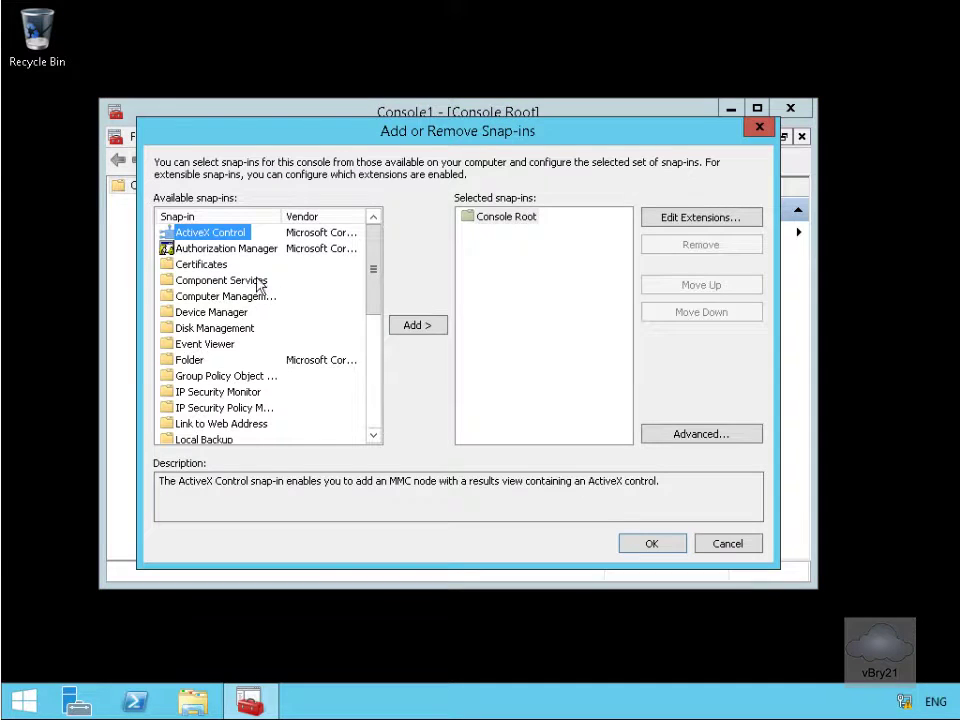
pyautogui.click(205, 264)
pyautogui.click(402, 327)
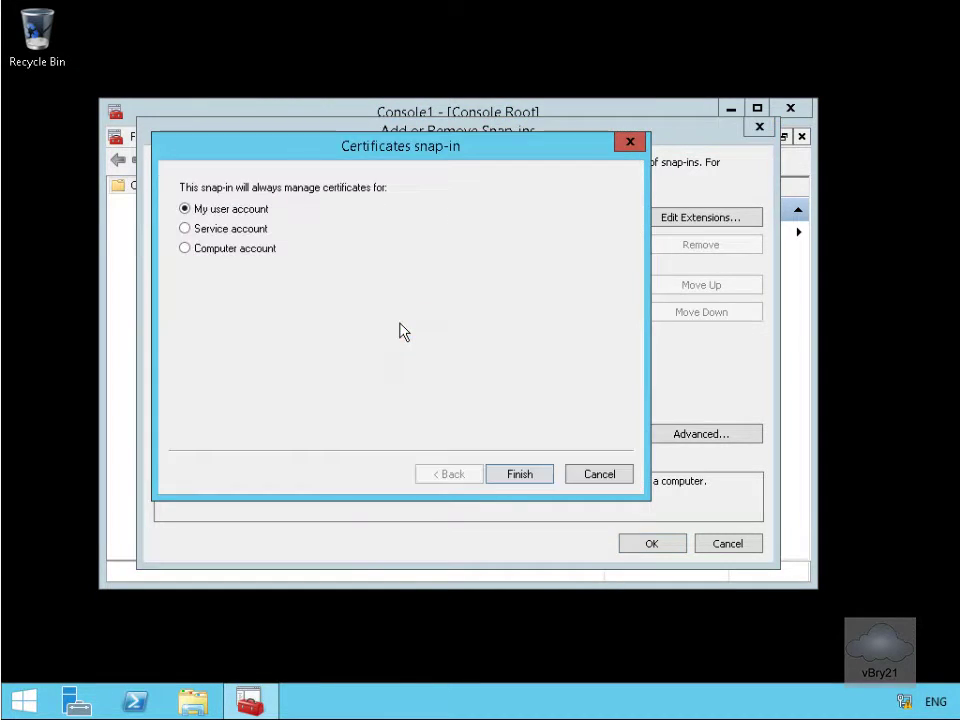
pyautogui.click(231, 249)
pyautogui.click(515, 476)
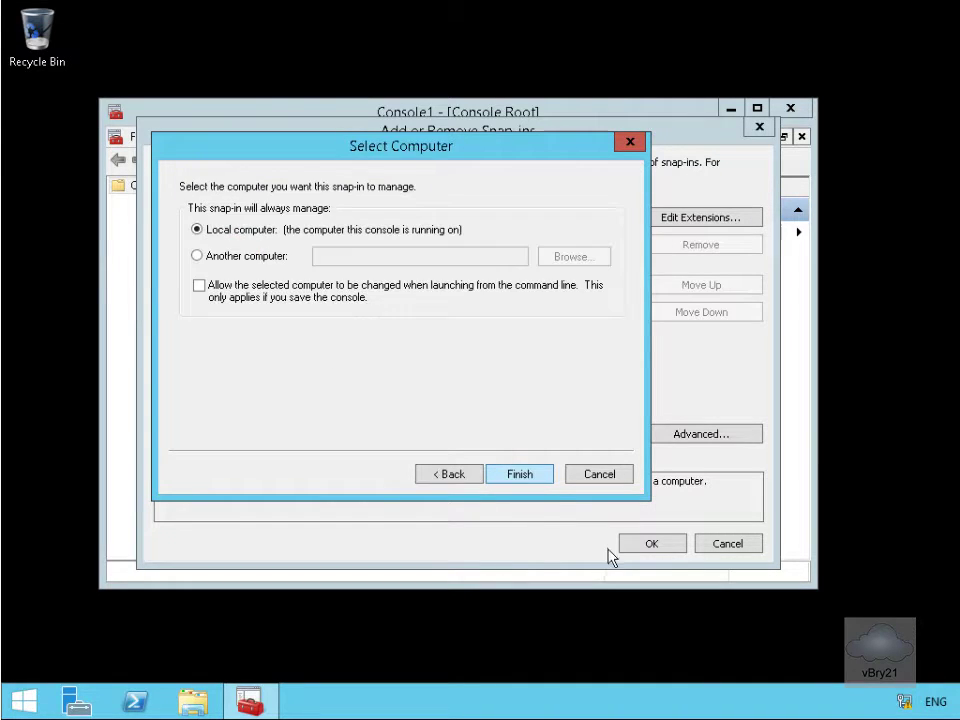
pyautogui.click(528, 474)
pyautogui.click(652, 543)
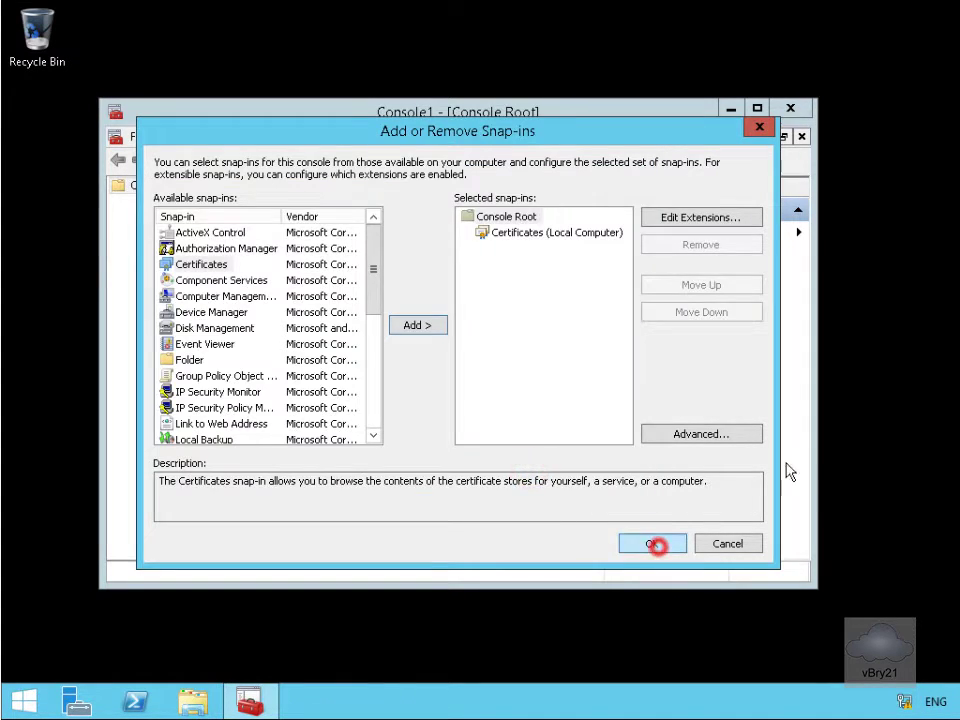
pyautogui.click(757, 108)
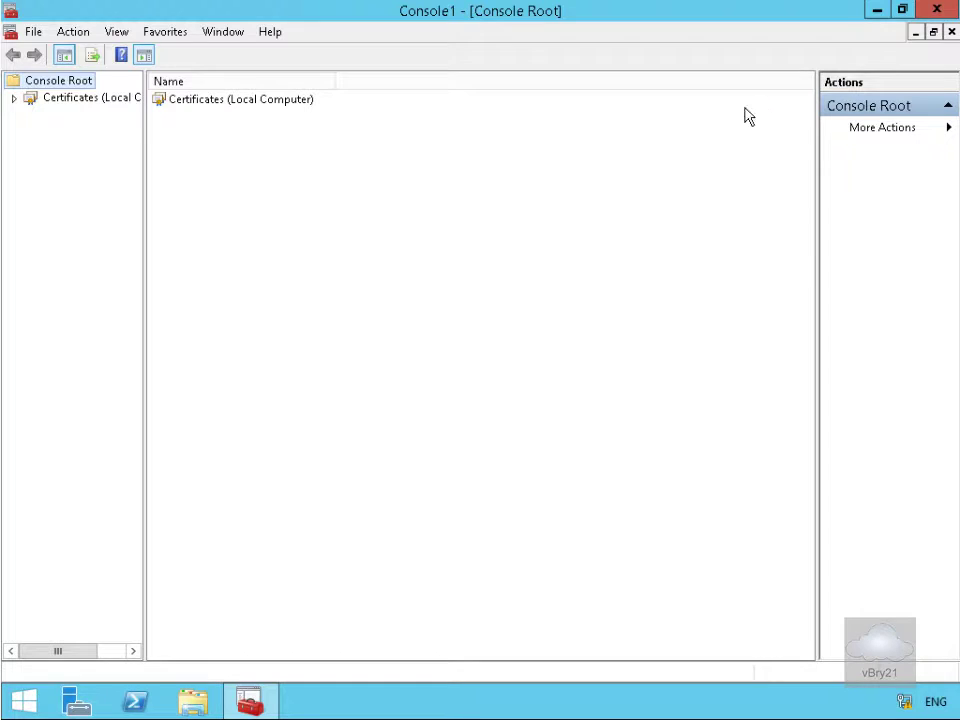
# Start a new certificate request for the Personal store using the Active Directory enrollment policy
pyautogui.click(14, 98)
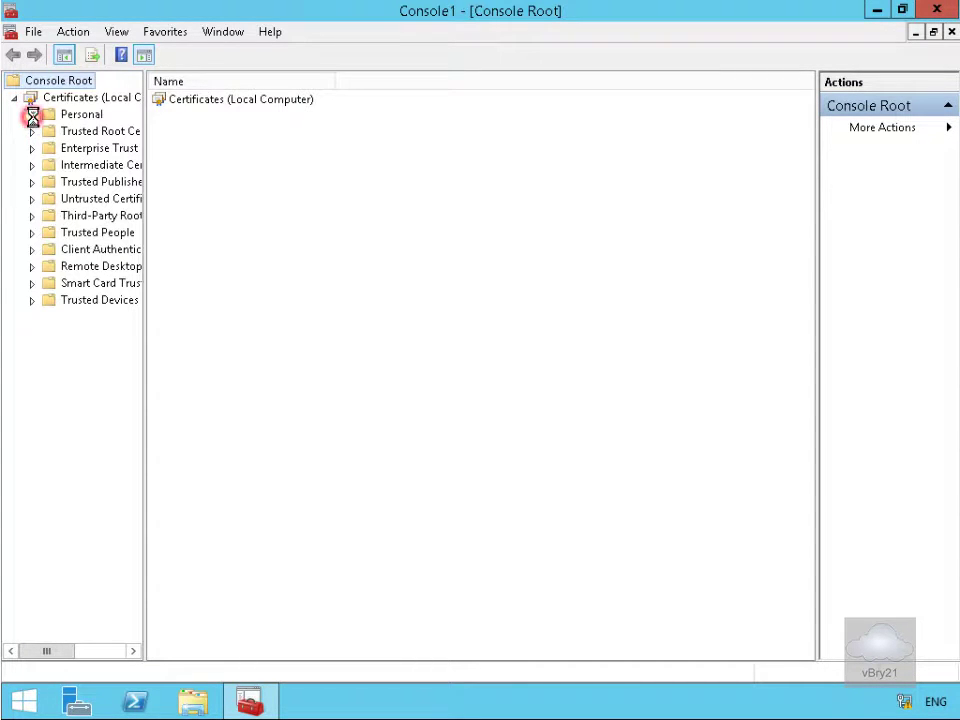
pyautogui.click(73, 117)
pyautogui.rightClick(73, 117)
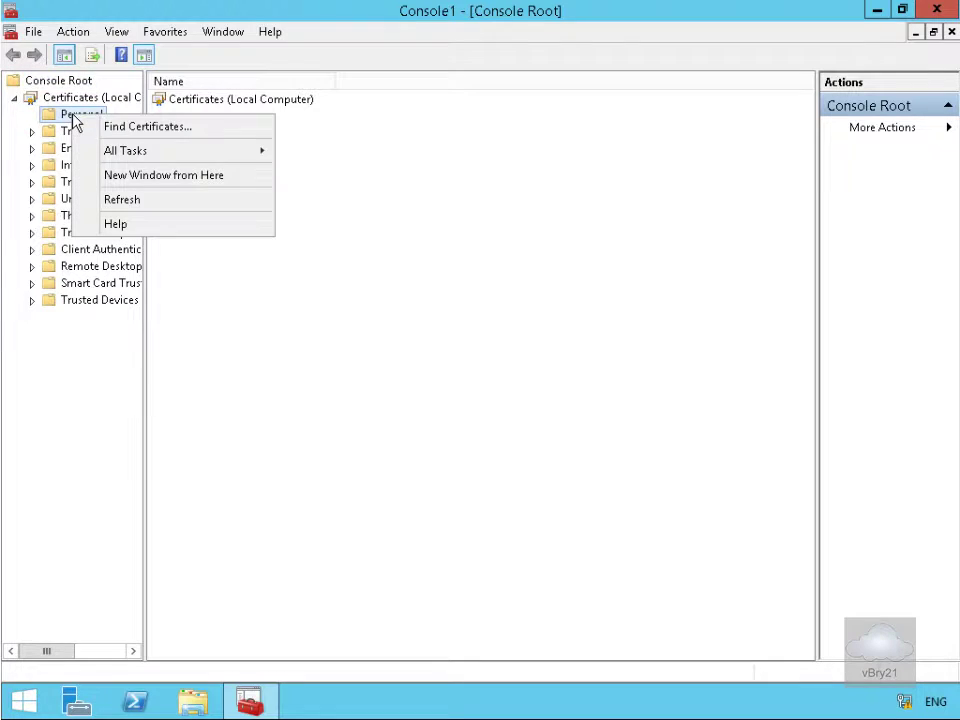
pyautogui.click(120, 150)
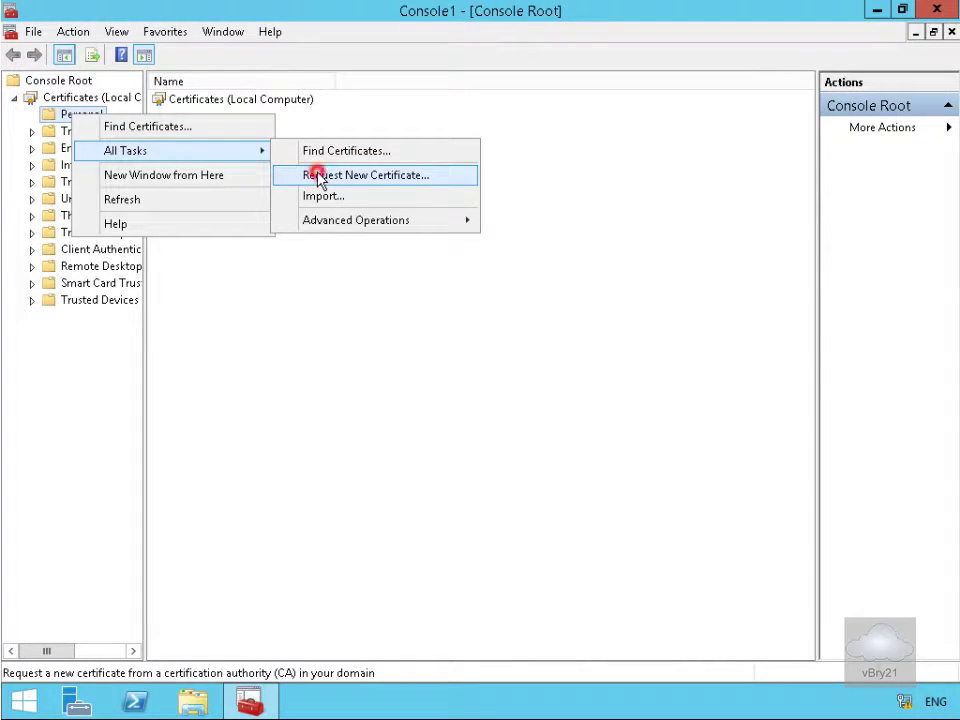
pyautogui.click(318, 178)
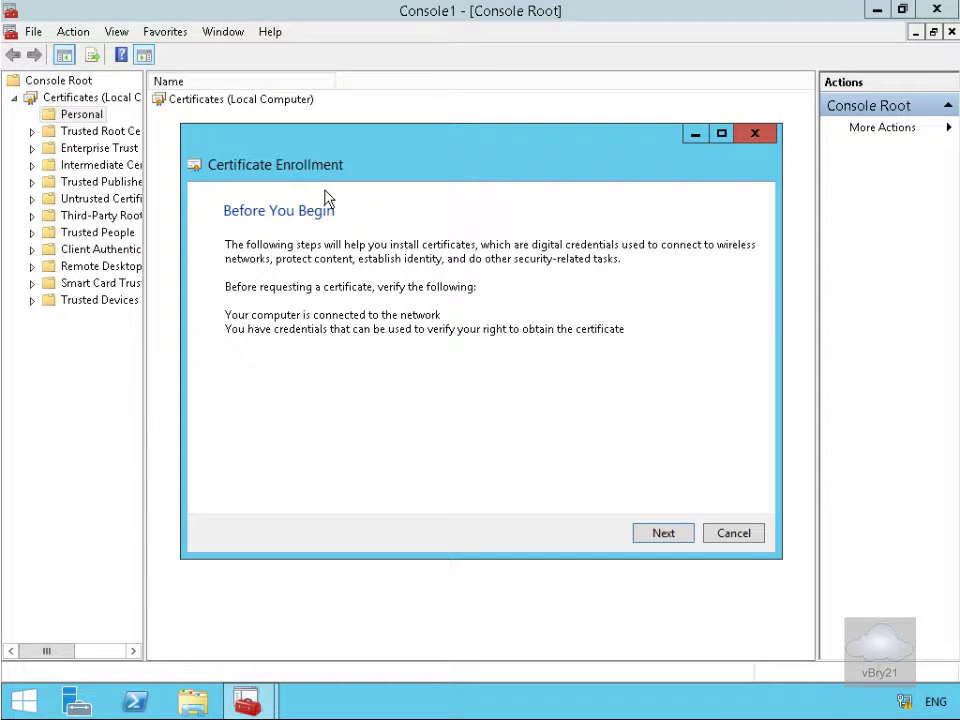
pyautogui.click(645, 534)
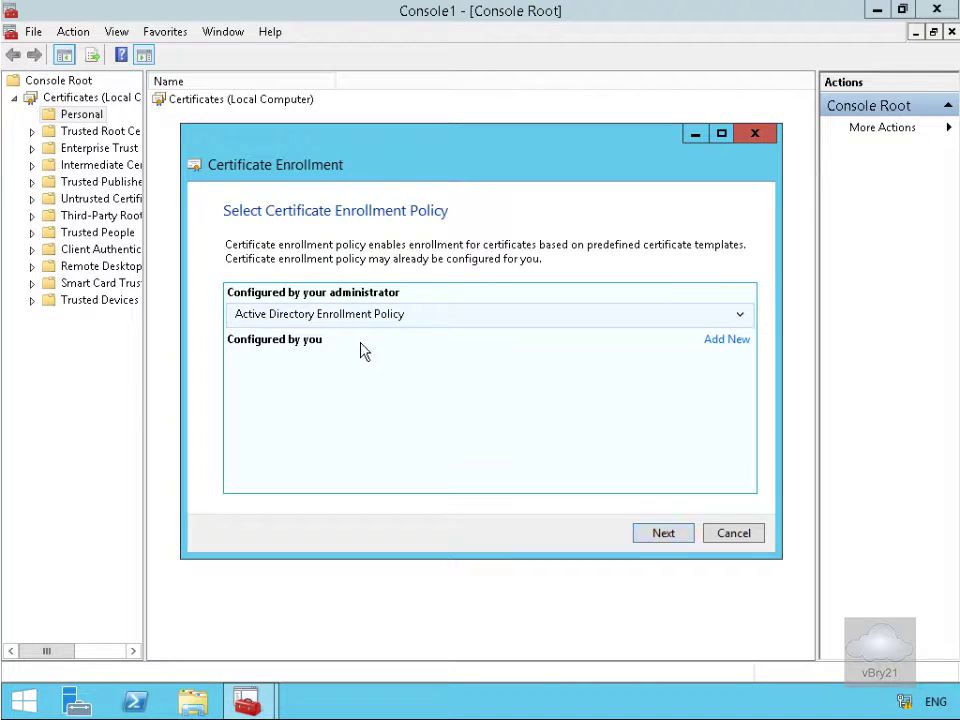
pyautogui.click(653, 533)
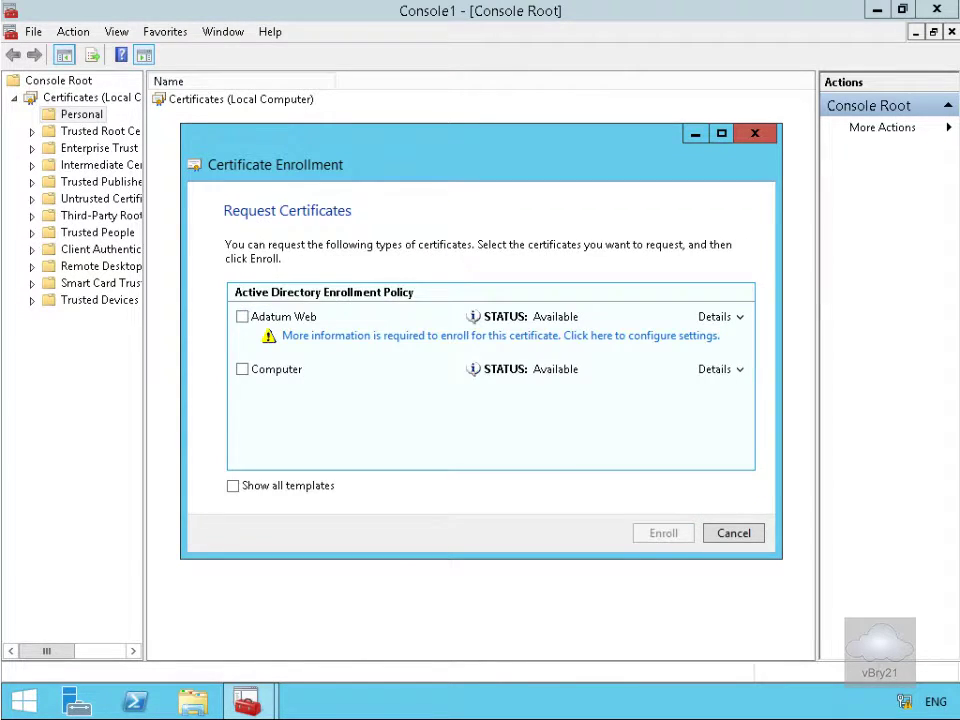
# Select the Adatum Web template and set its subject name to lon-dc1.adatum.com
pyautogui.click(242, 316)
pyautogui.click(390, 345)
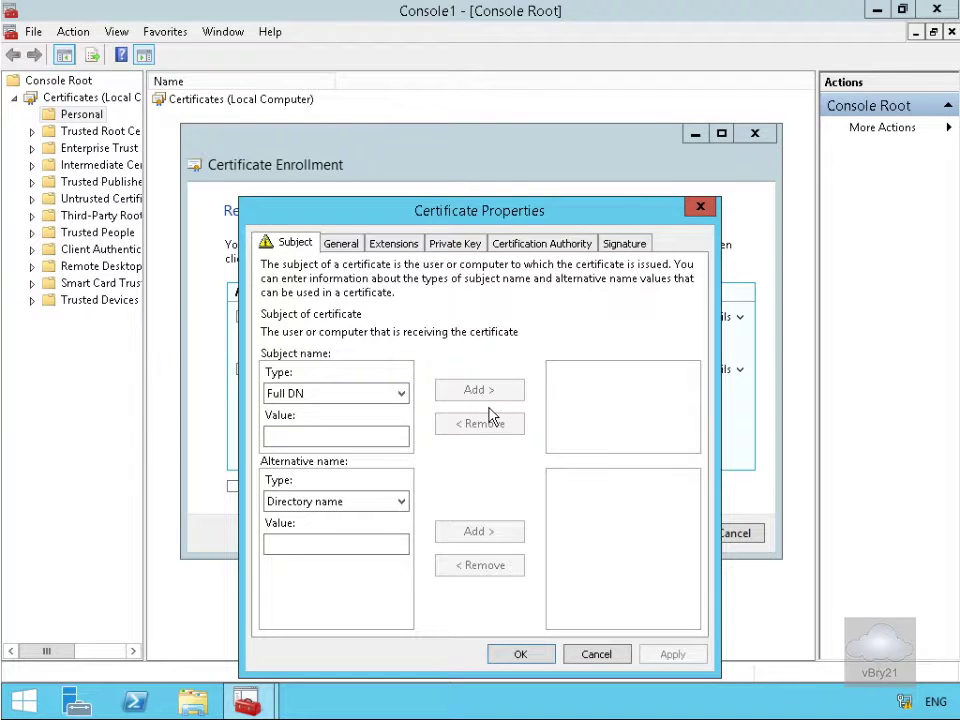
pyautogui.write('cn=lon-dc1.adatum.com')
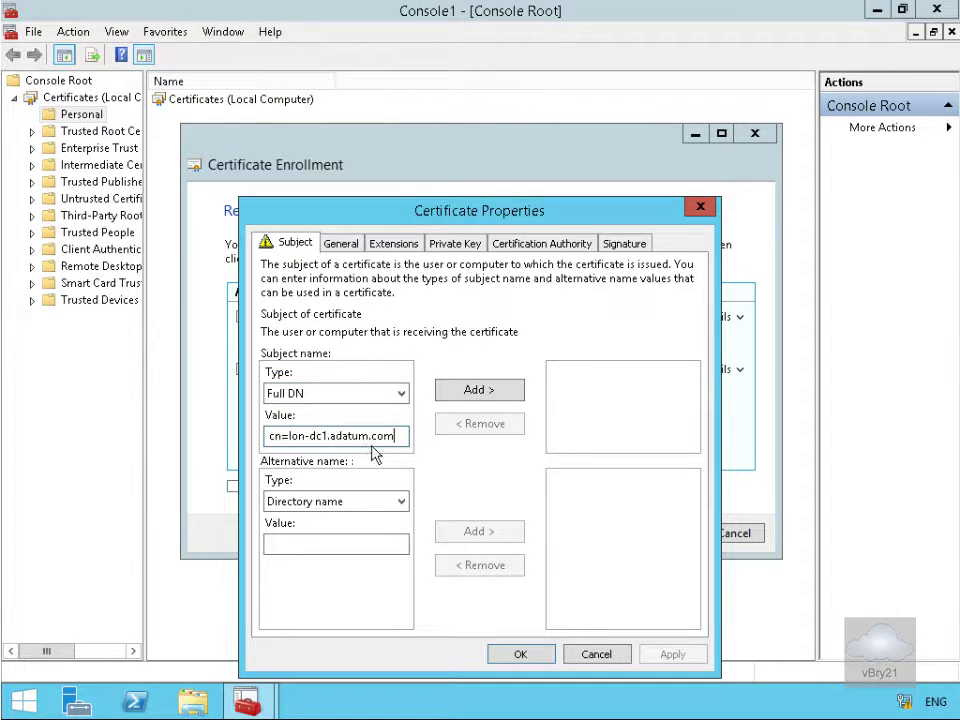
pyautogui.click(500, 391)
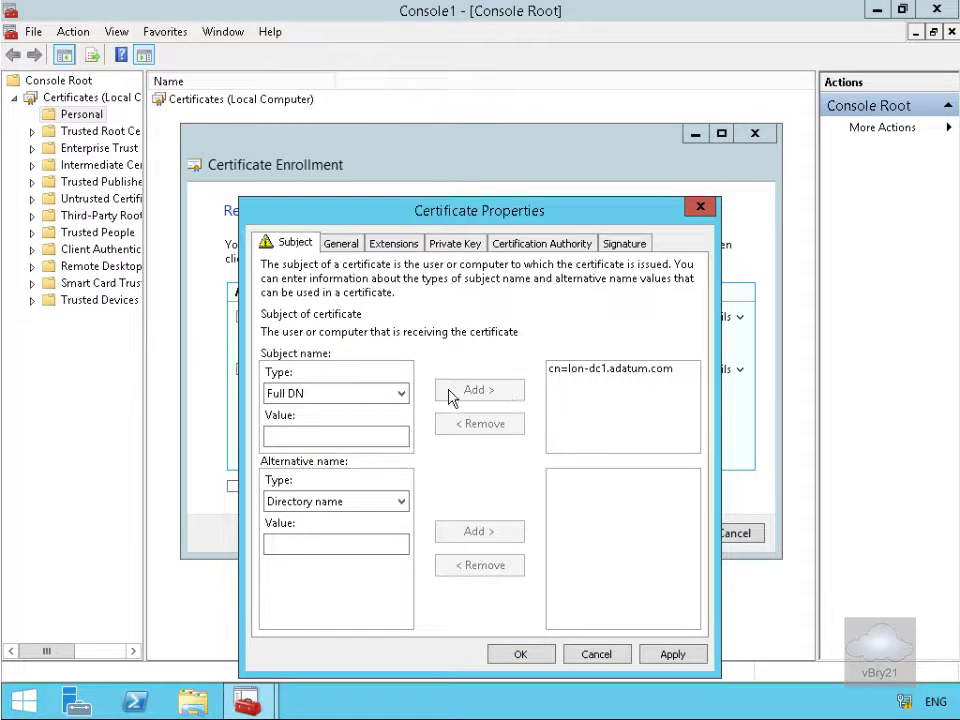
# Add DNS alternative name mail.adatum.com, then enroll the Adatum Web certificate
pyautogui.click(317, 505)
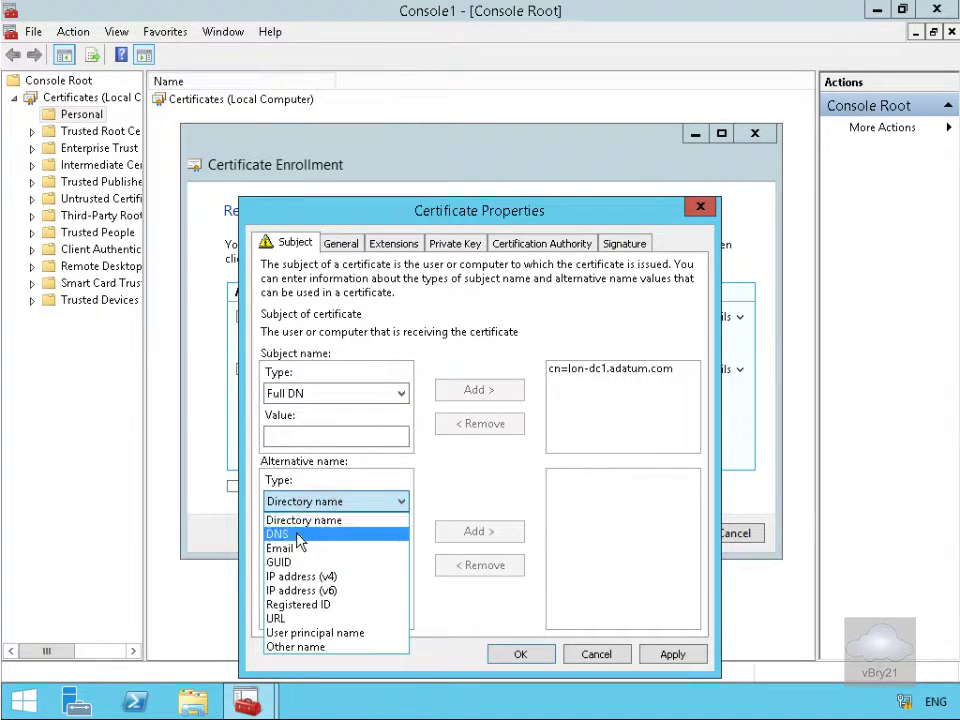
pyautogui.click(270, 535)
pyautogui.click(307, 544)
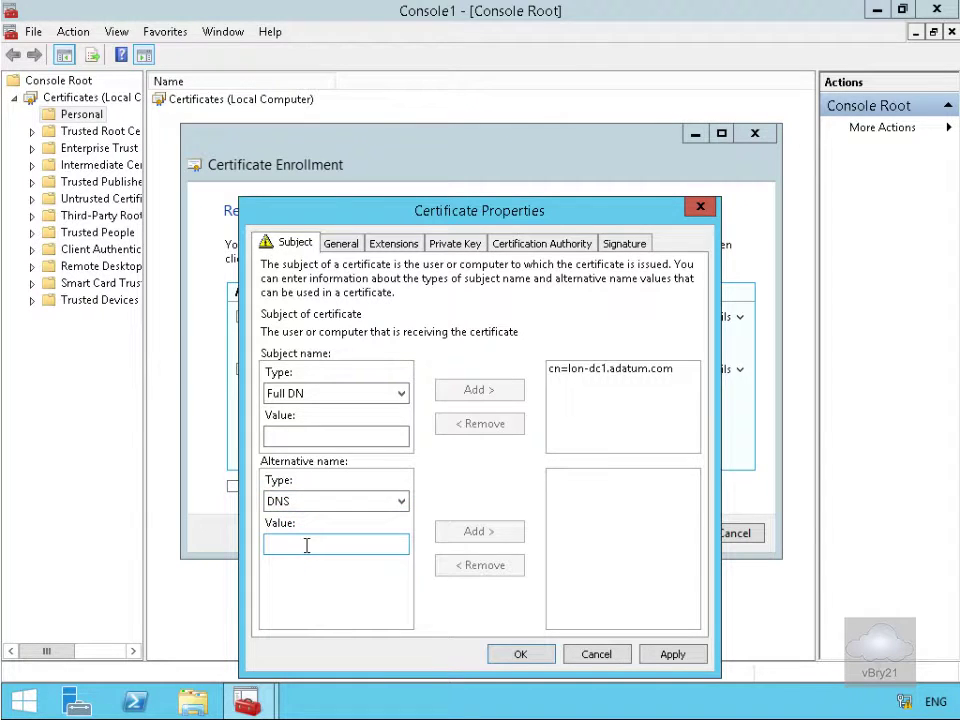
pyautogui.click(302, 543)
pyautogui.write('mail.adatum.com')
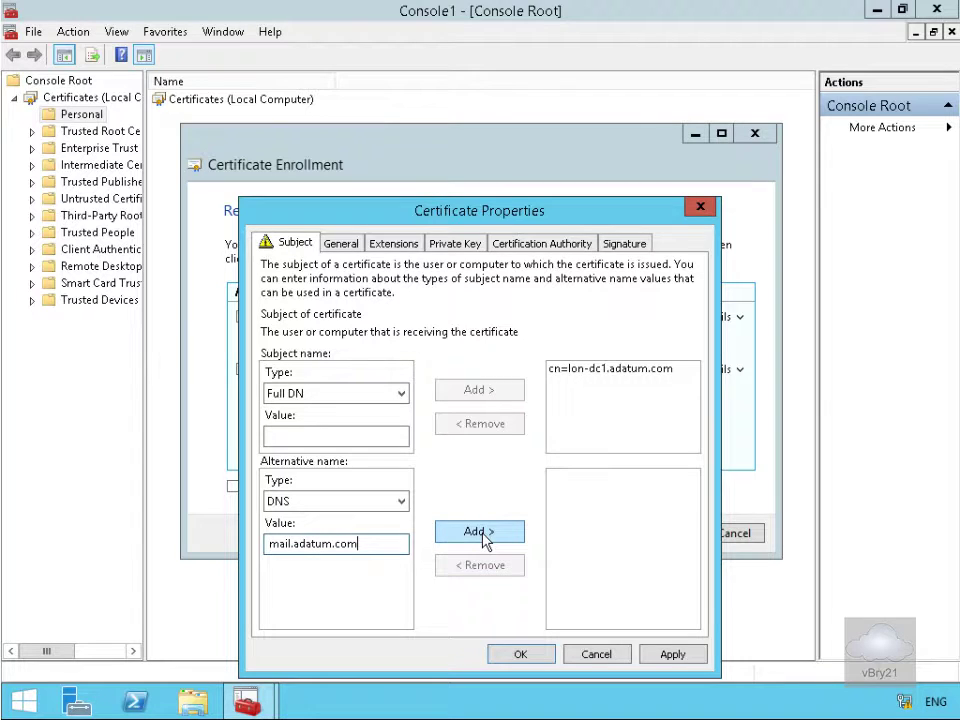
pyautogui.click(480, 532)
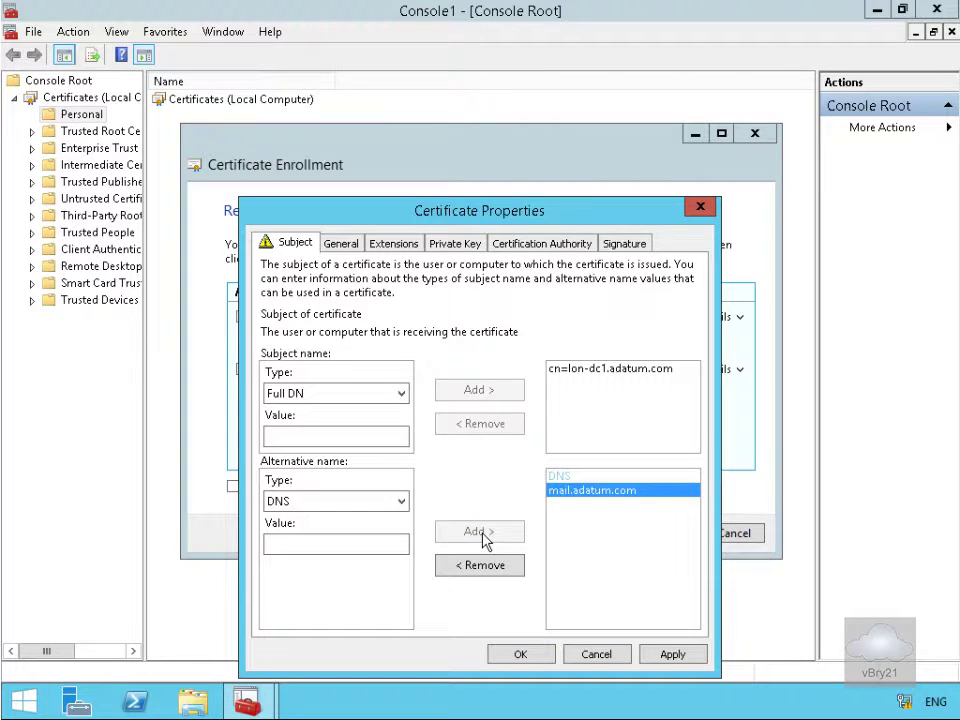
pyautogui.click(535, 656)
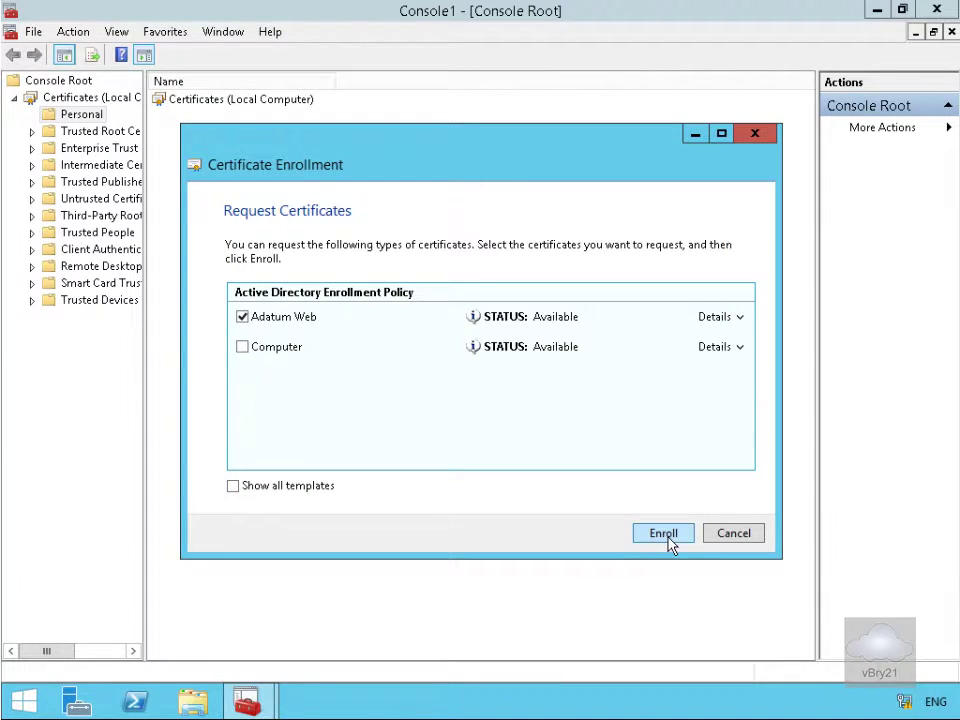
pyautogui.click(667, 537)
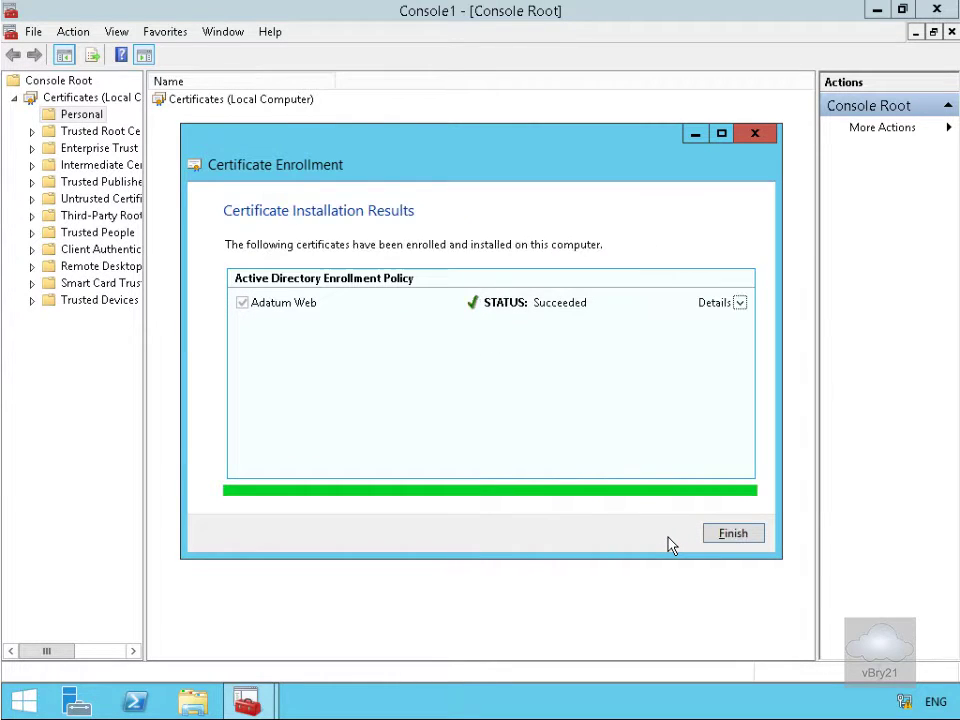
pyautogui.click(733, 534)
# Give the lon-dc1.adatum.com certificate the friendly name WAPCertificate and return to Server Manager
pyautogui.doubleClick(84, 116)
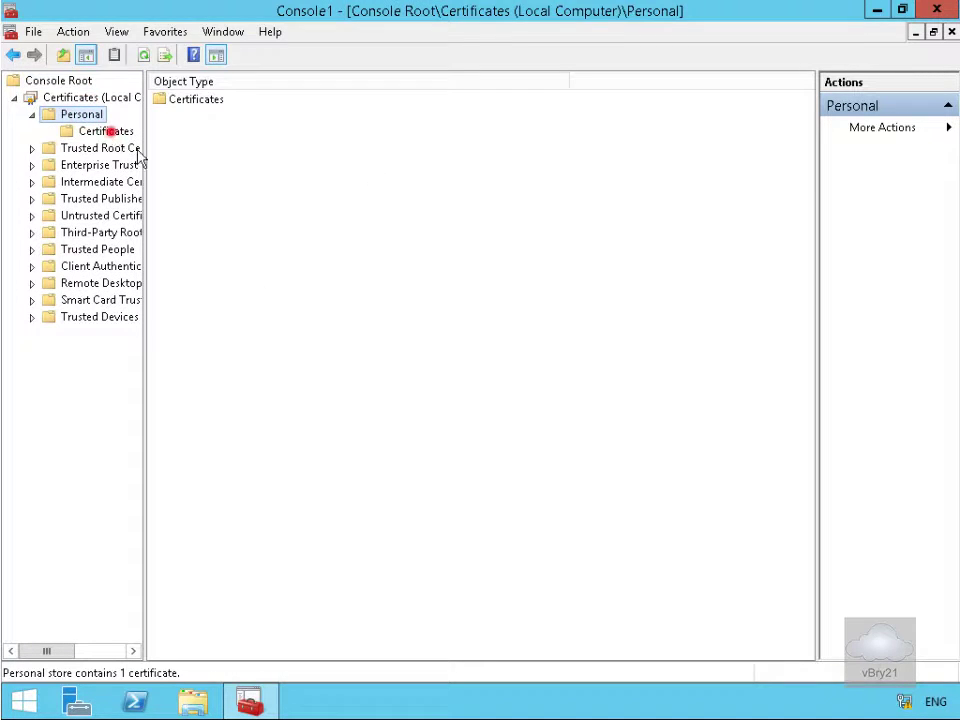
pyautogui.click(108, 131)
pyautogui.rightClick(248, 102)
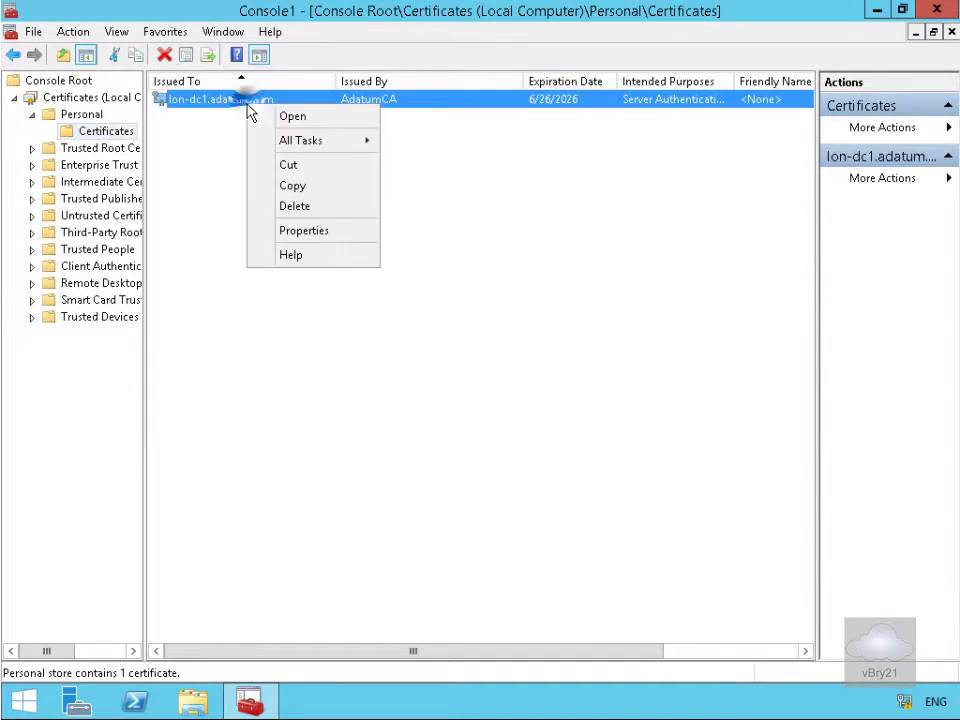
pyautogui.click(310, 232)
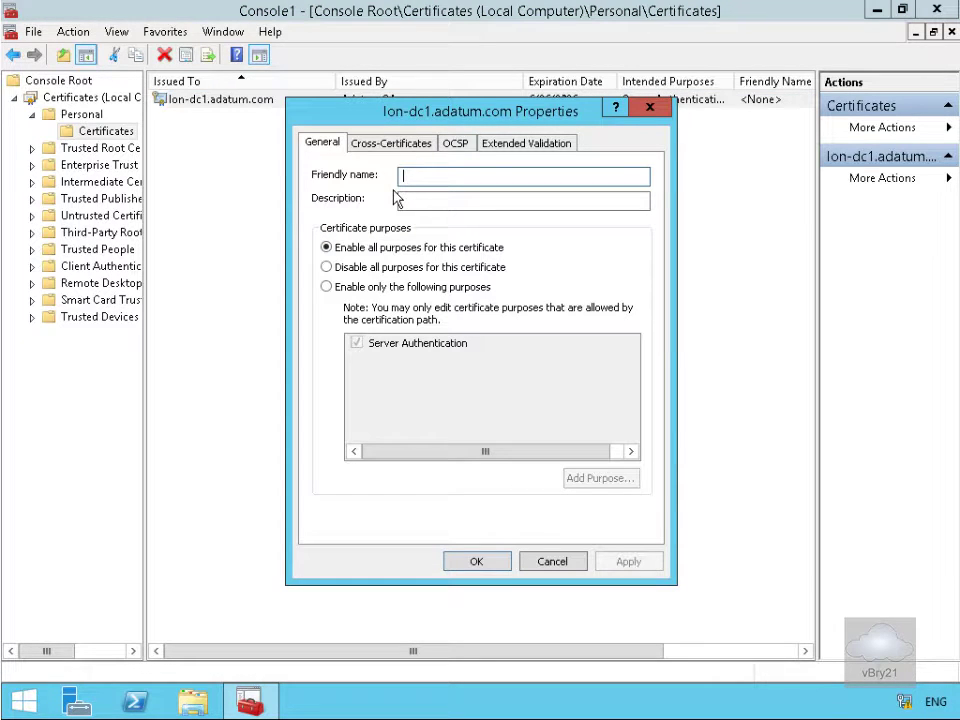
pyautogui.write('WAPCertificate')
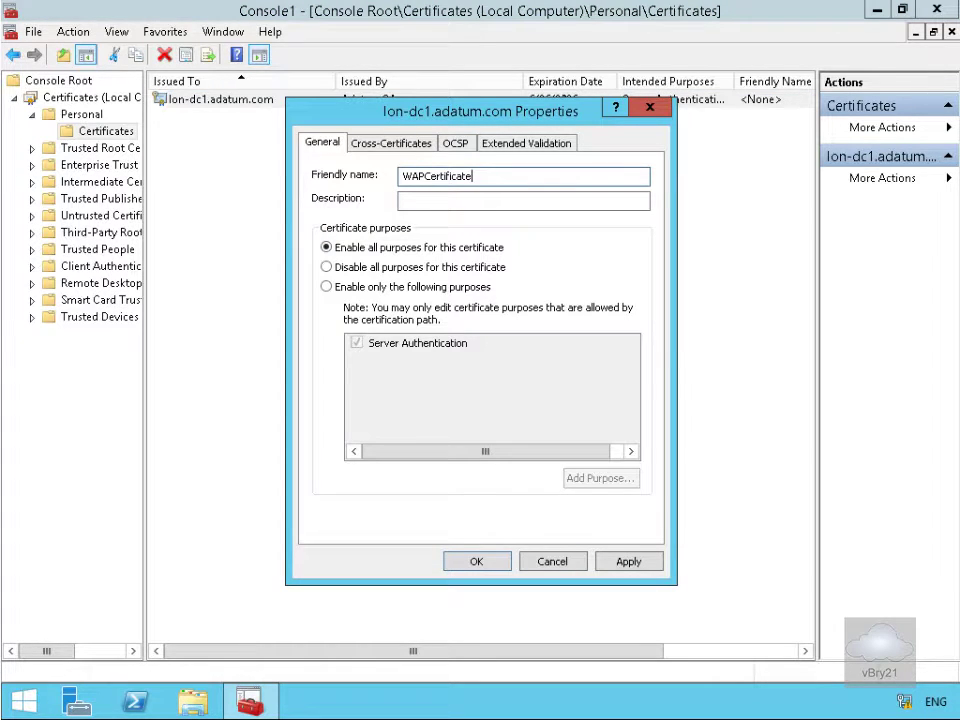
pyautogui.click(503, 561)
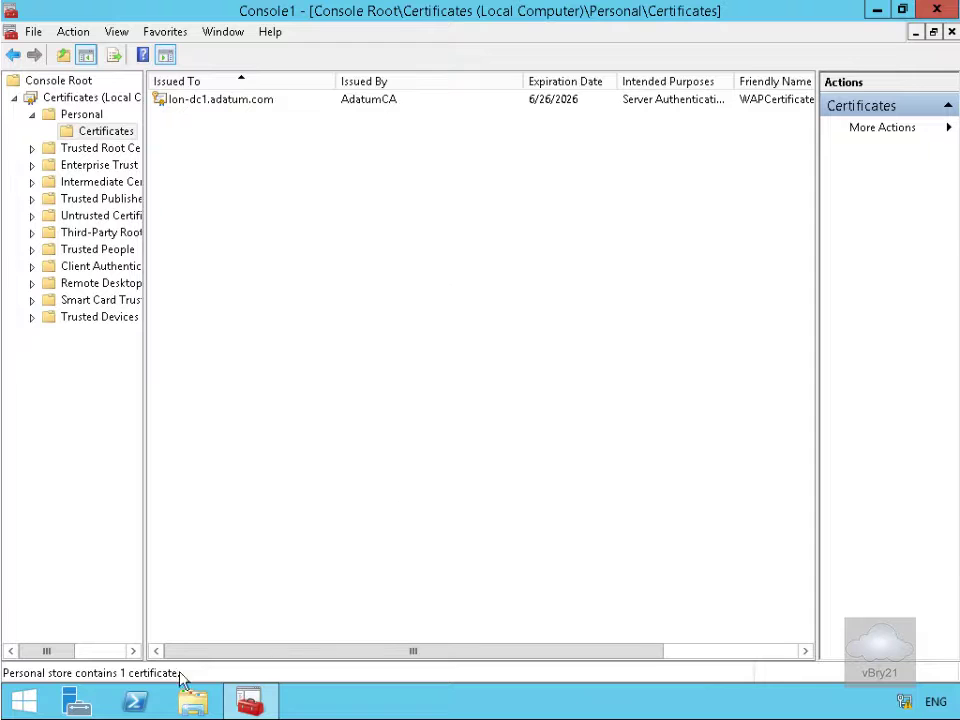
pyautogui.click(86, 702)
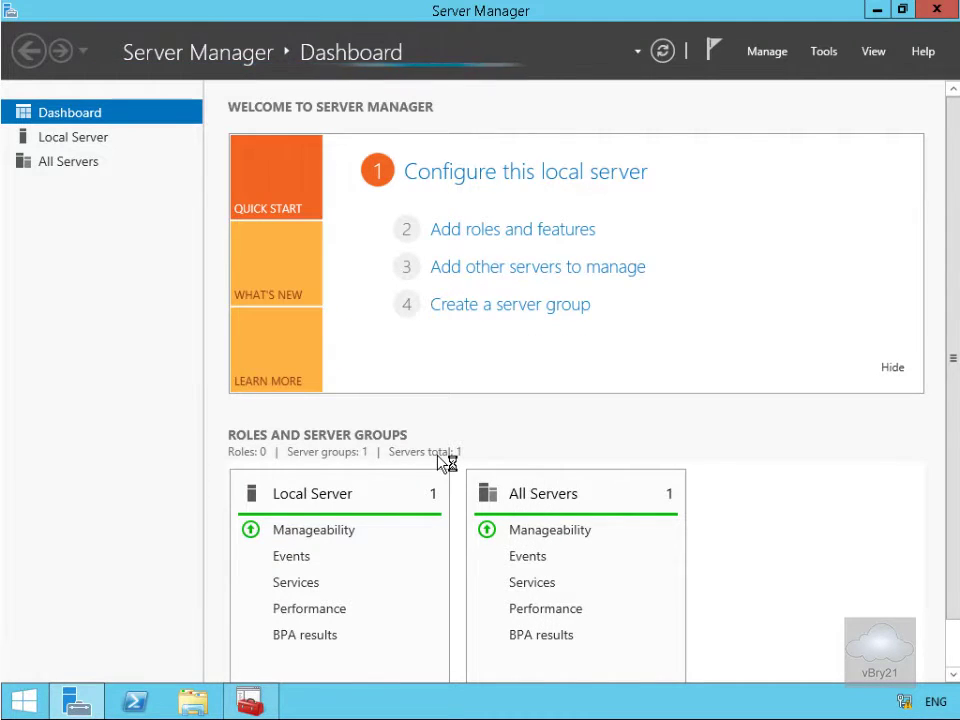
# Select LON-SVR1 and the Remote Access role, advancing past features to the role services list
pyautogui.click(503, 229)
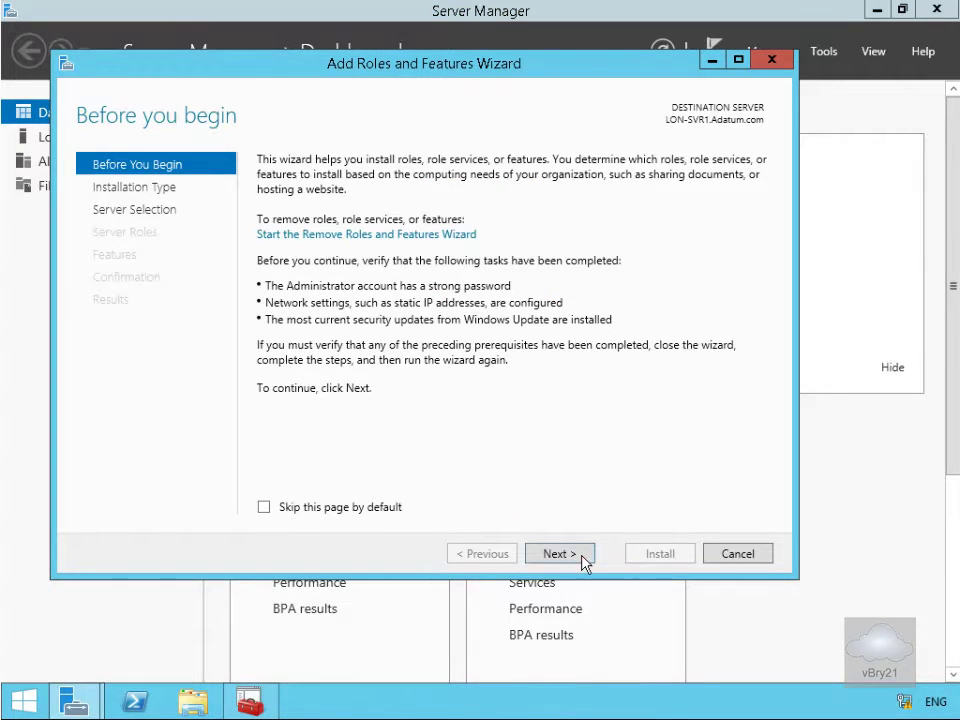
pyautogui.click(560, 554)
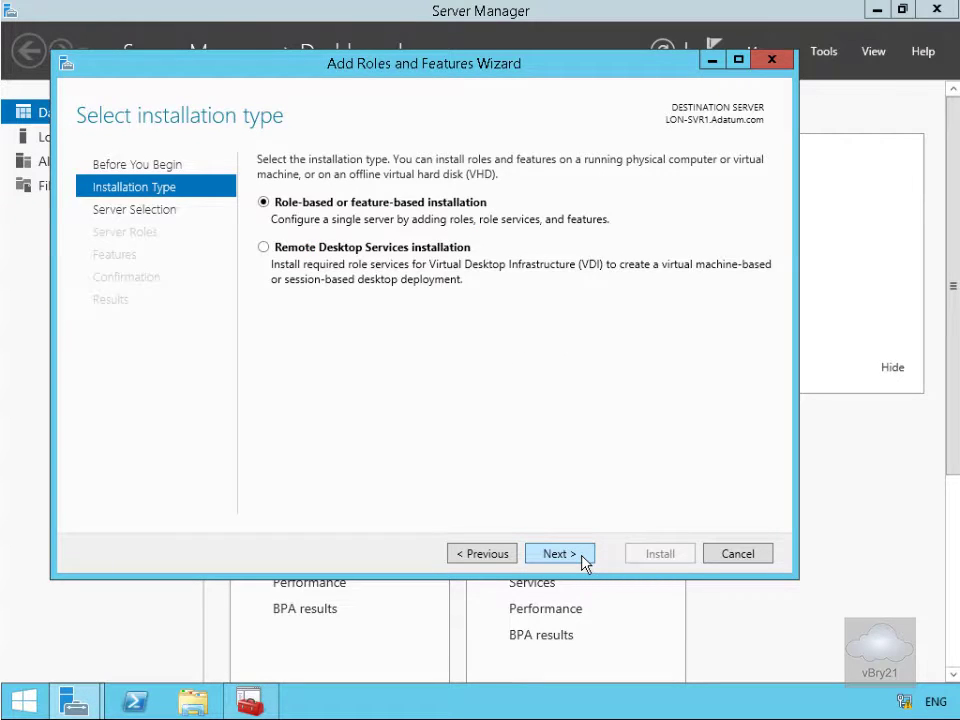
pyautogui.click(585, 563)
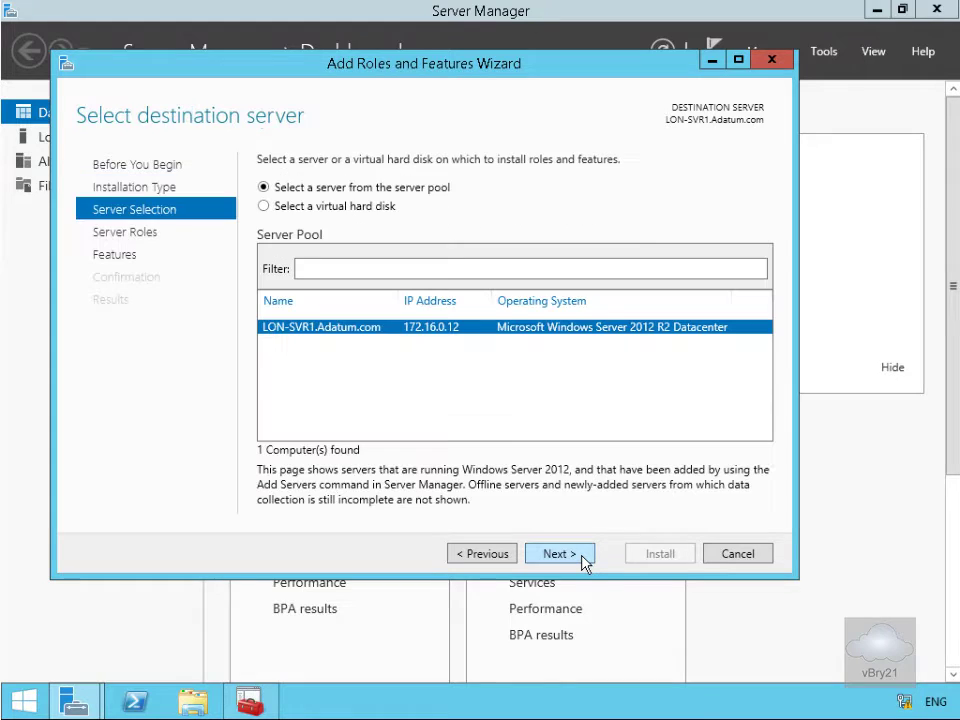
pyautogui.click(585, 563)
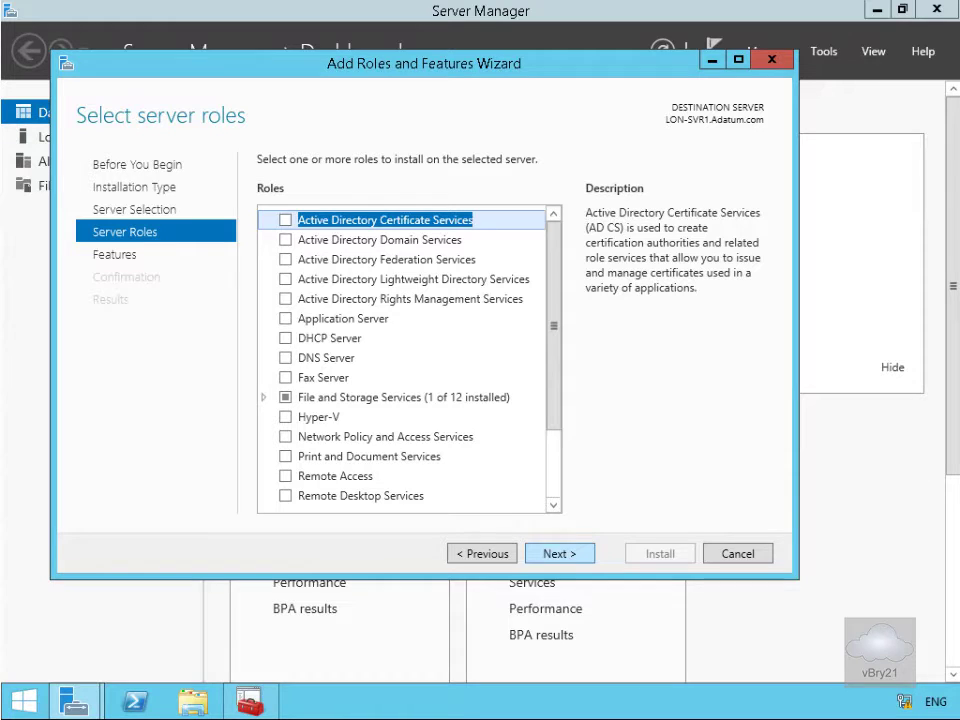
pyautogui.click(285, 476)
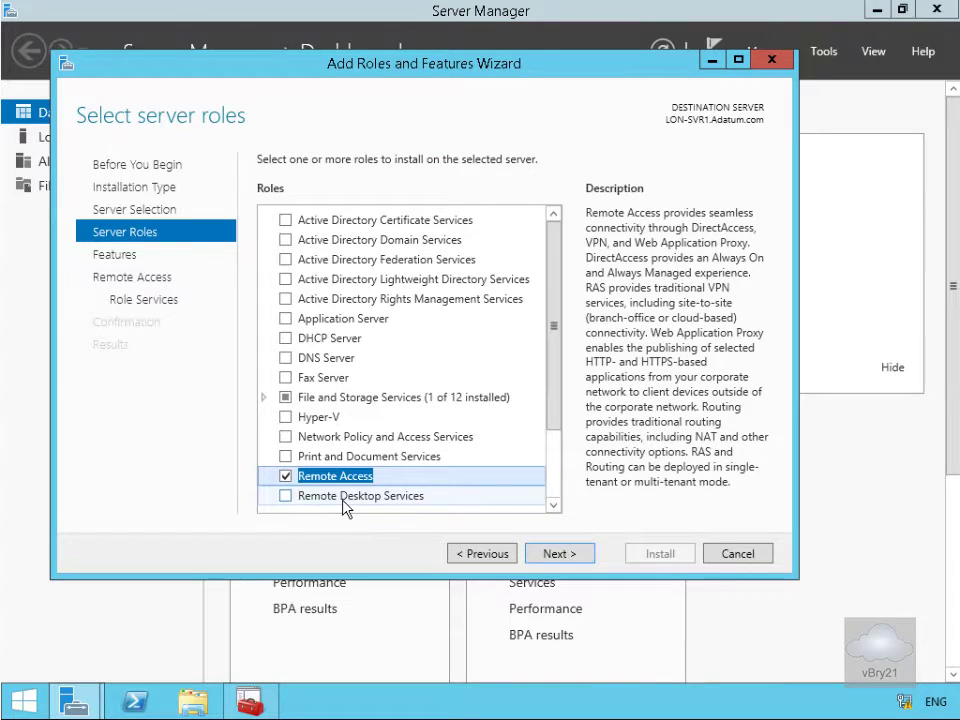
pyautogui.click(545, 562)
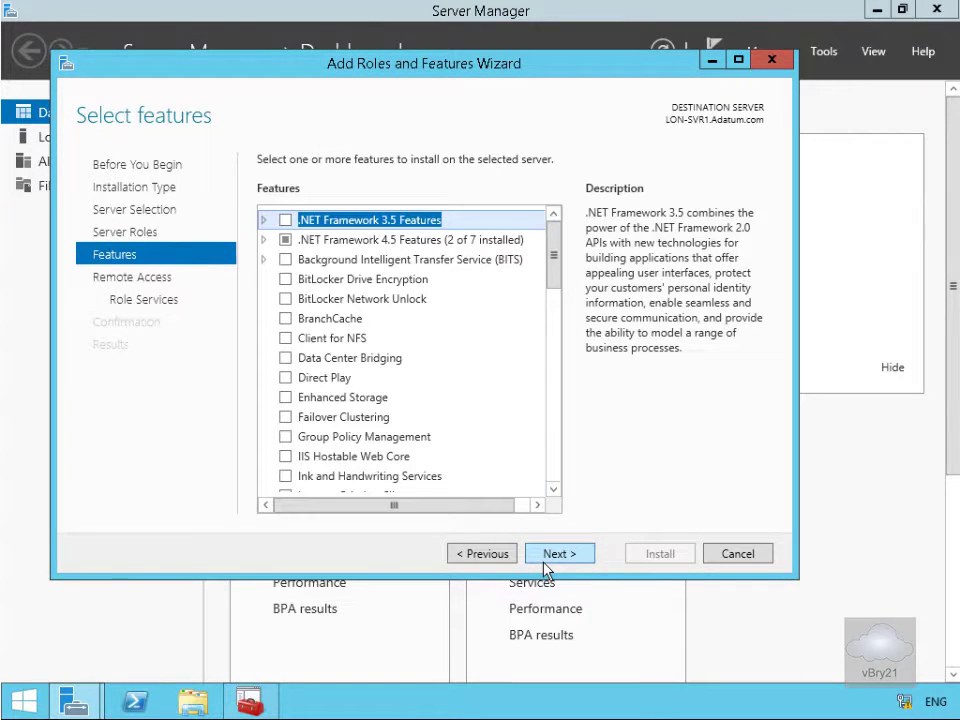
pyautogui.click(576, 556)
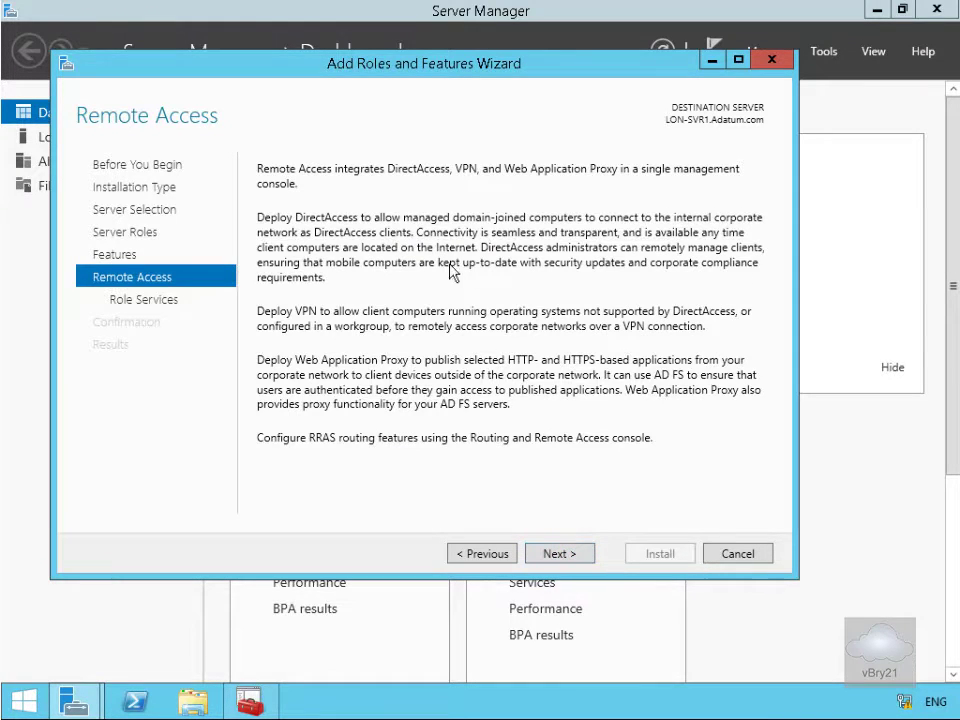
pyautogui.click(537, 558)
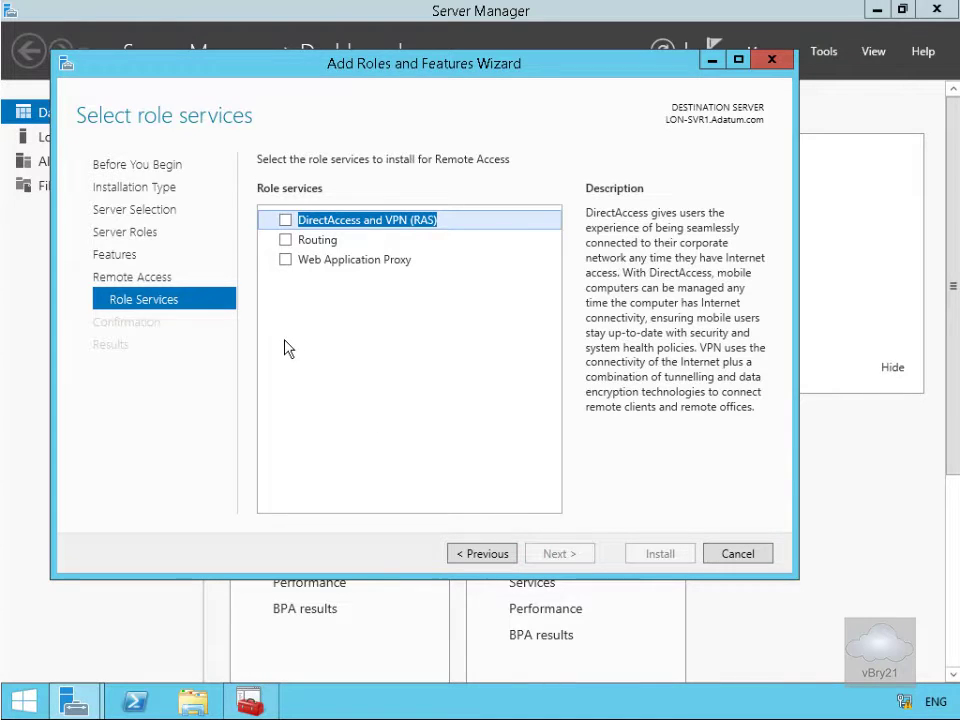
# Install the Web Application Proxy role service along with its required management tools
pyautogui.click(285, 260)
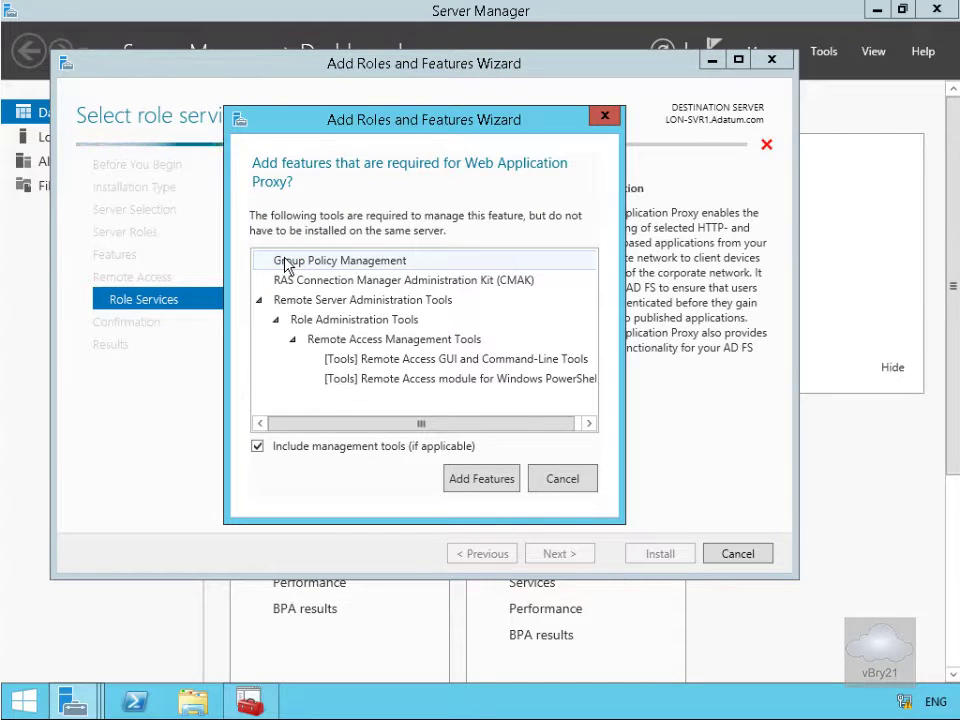
pyautogui.click(477, 480)
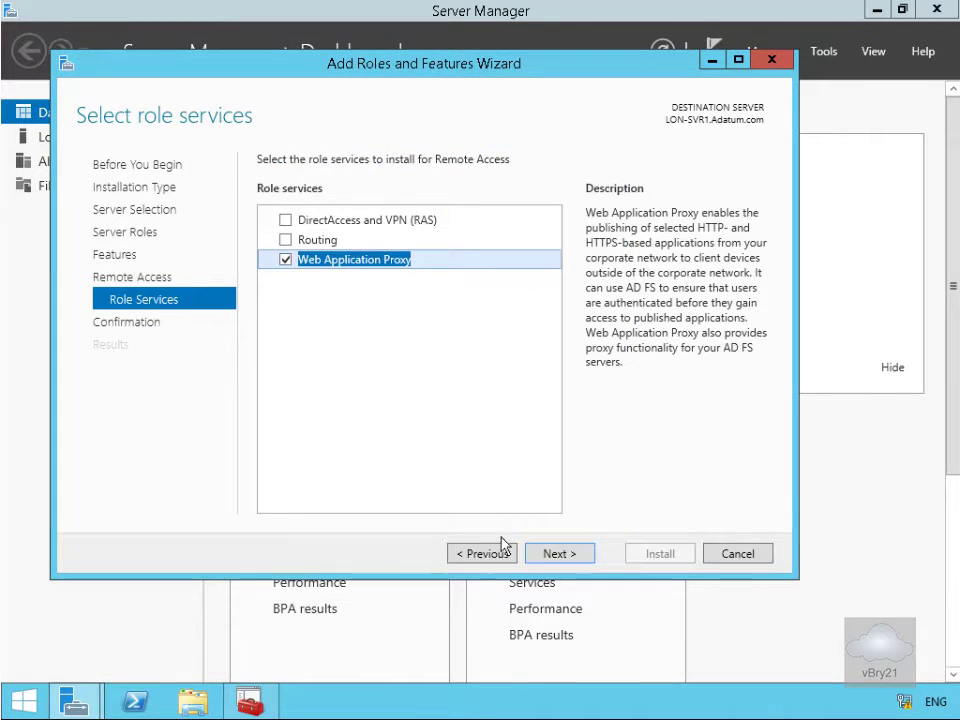
pyautogui.click(544, 557)
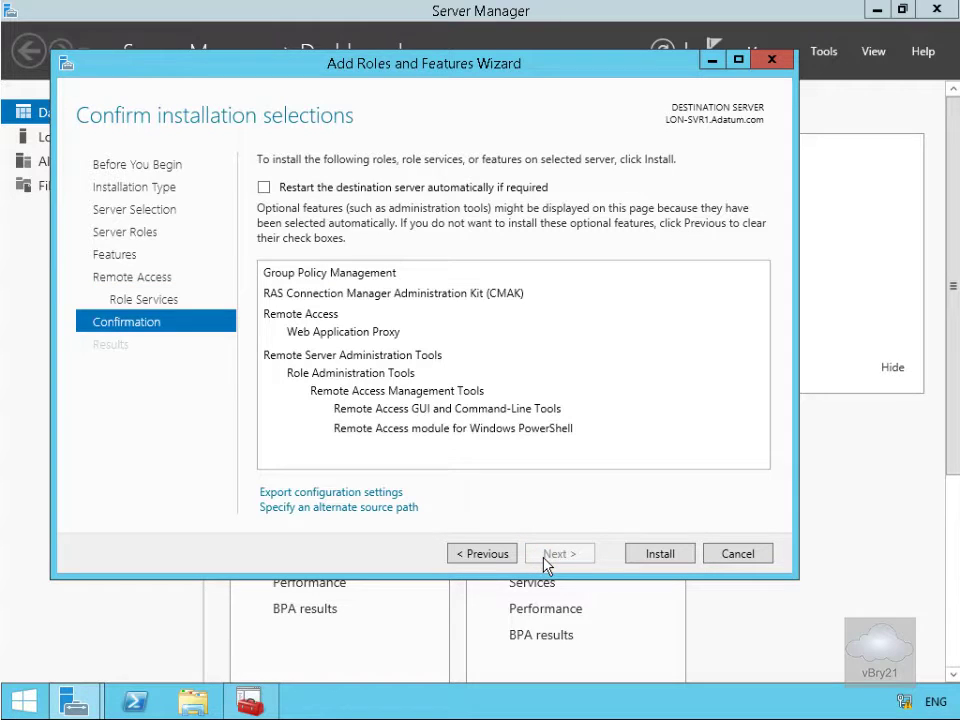
pyautogui.click(659, 555)
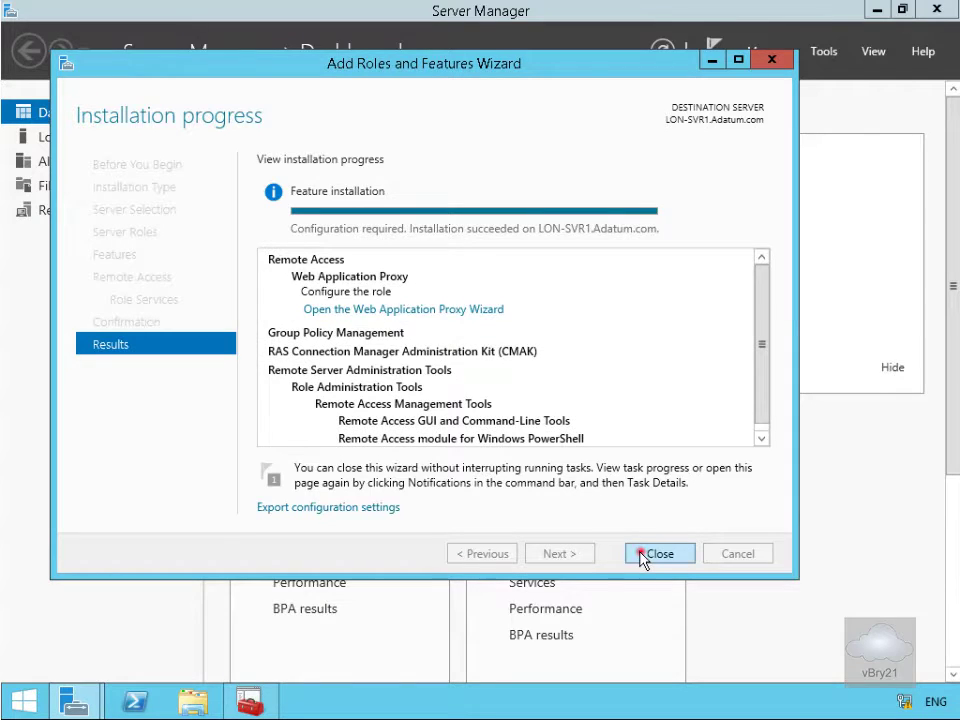
pyautogui.click(657, 553)
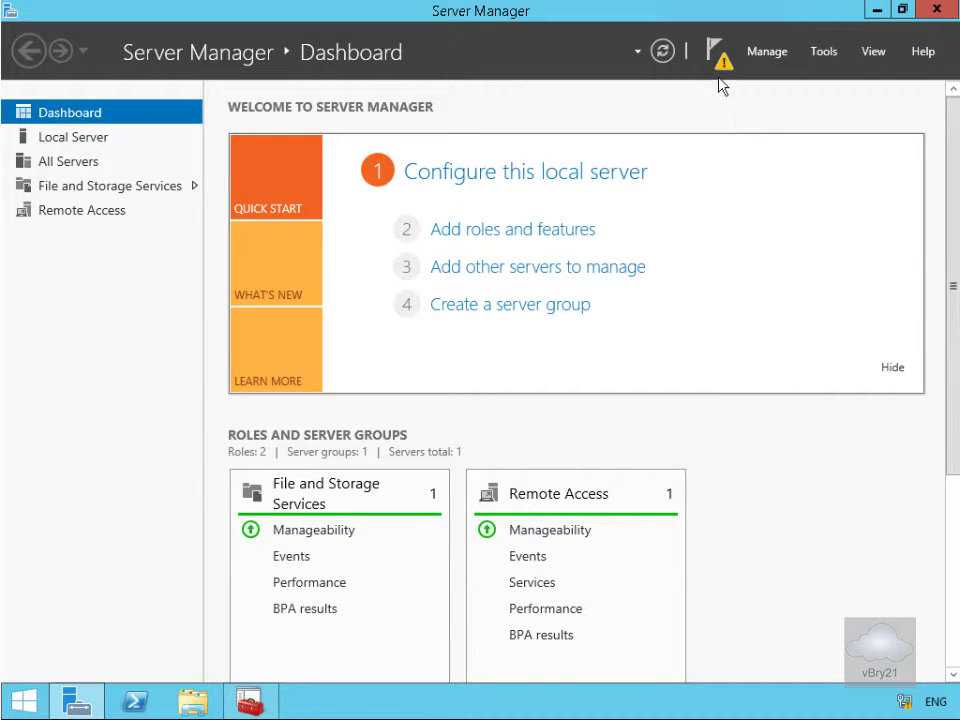
# Start the Web Application Proxy Wizard and point it at the LON-DC1.adatum.com federation service with credentials
pyautogui.click(719, 60)
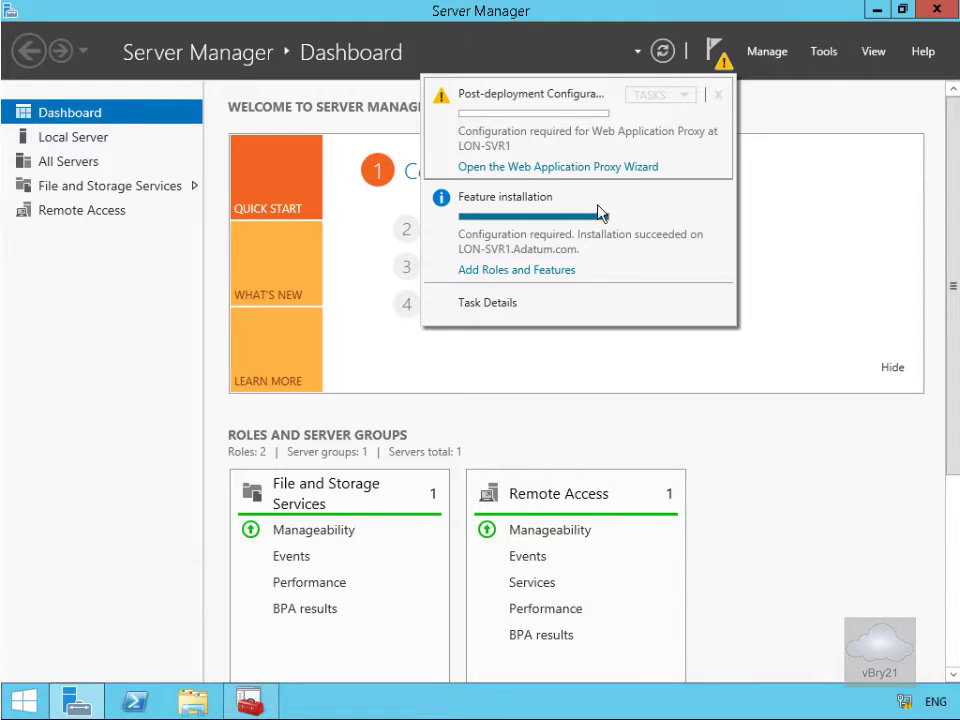
pyautogui.click(563, 167)
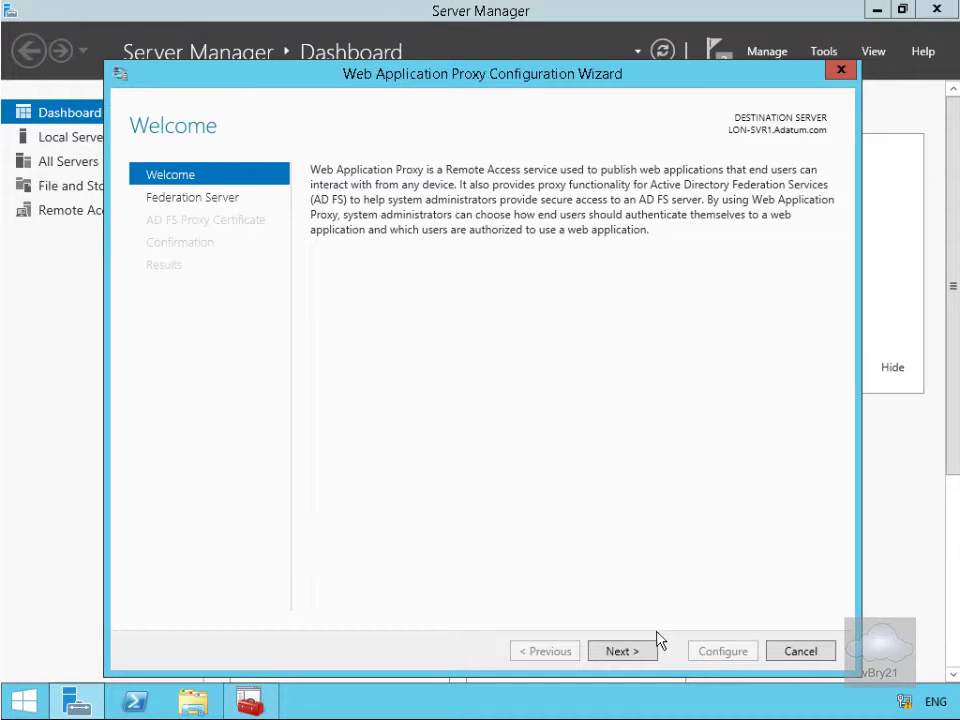
pyautogui.click(643, 651)
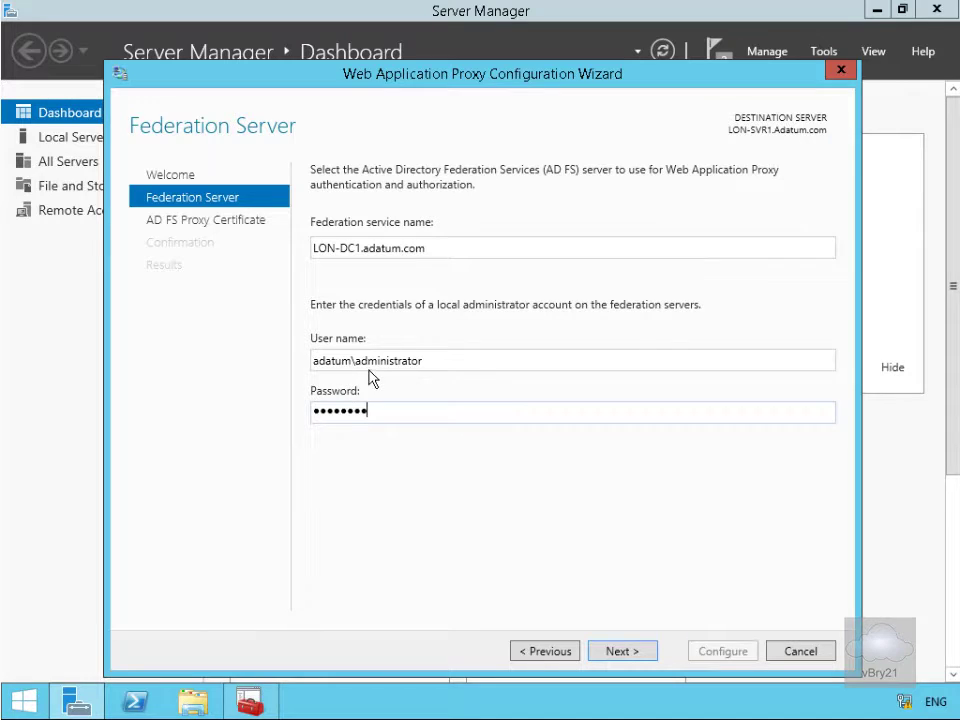
pyautogui.click(612, 651)
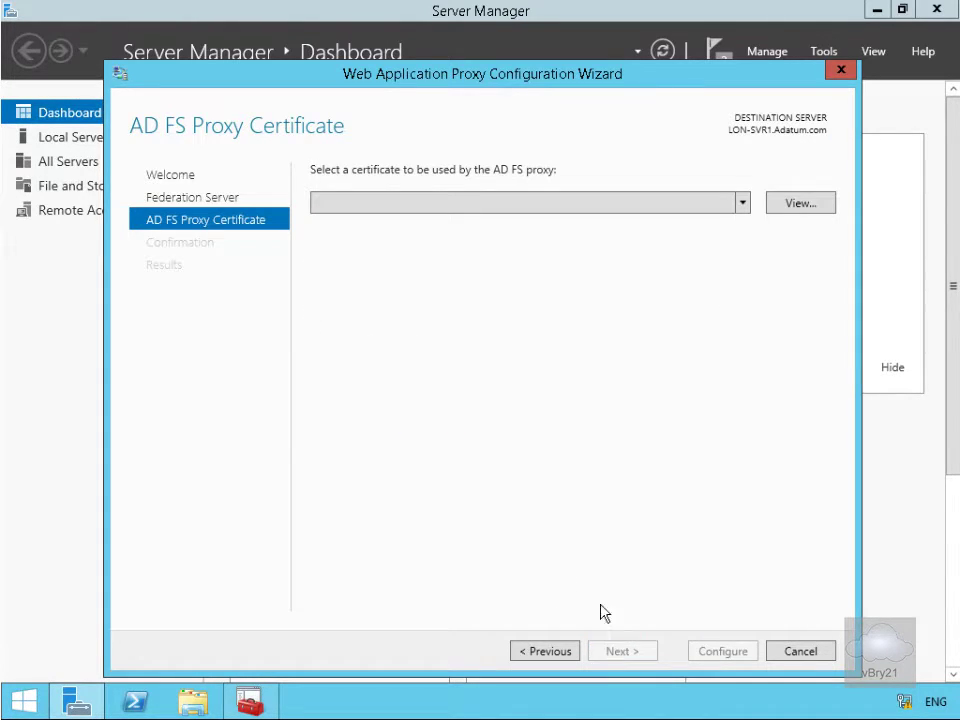
# Select the lon-dc1.adatum.com certificate as the AD FS proxy certificate and apply the configuration
pyautogui.click(745, 203)
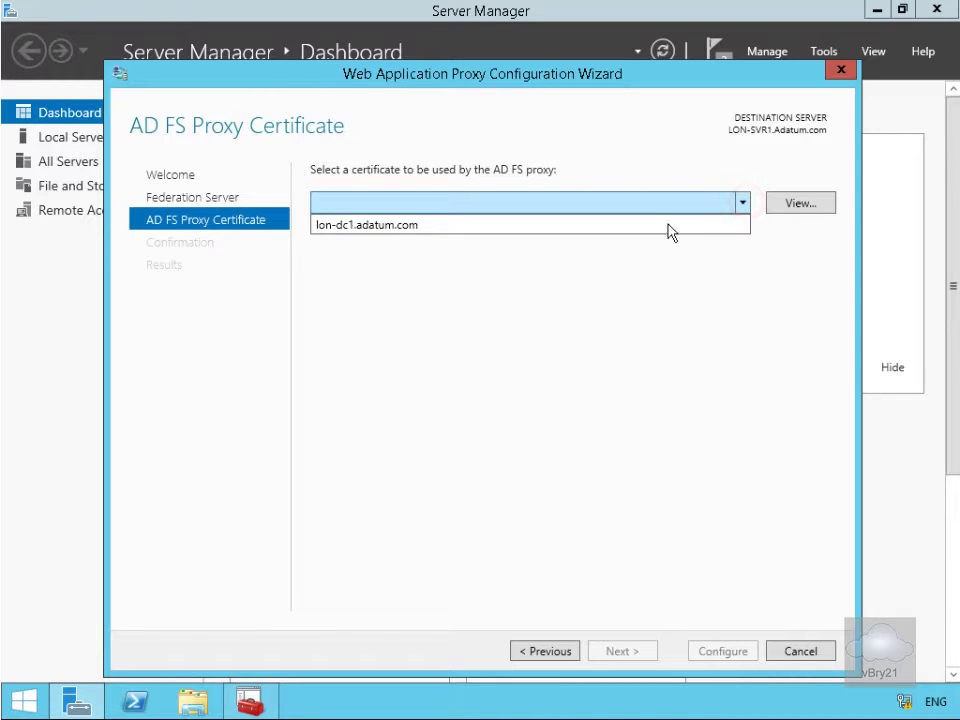
pyautogui.click(660, 224)
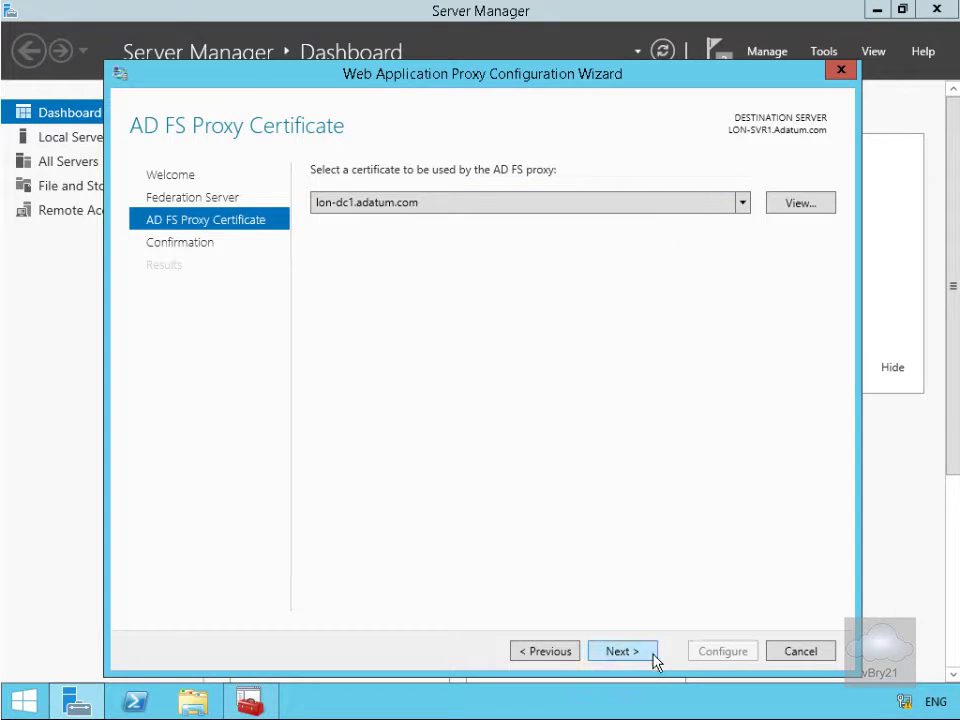
pyautogui.click(653, 658)
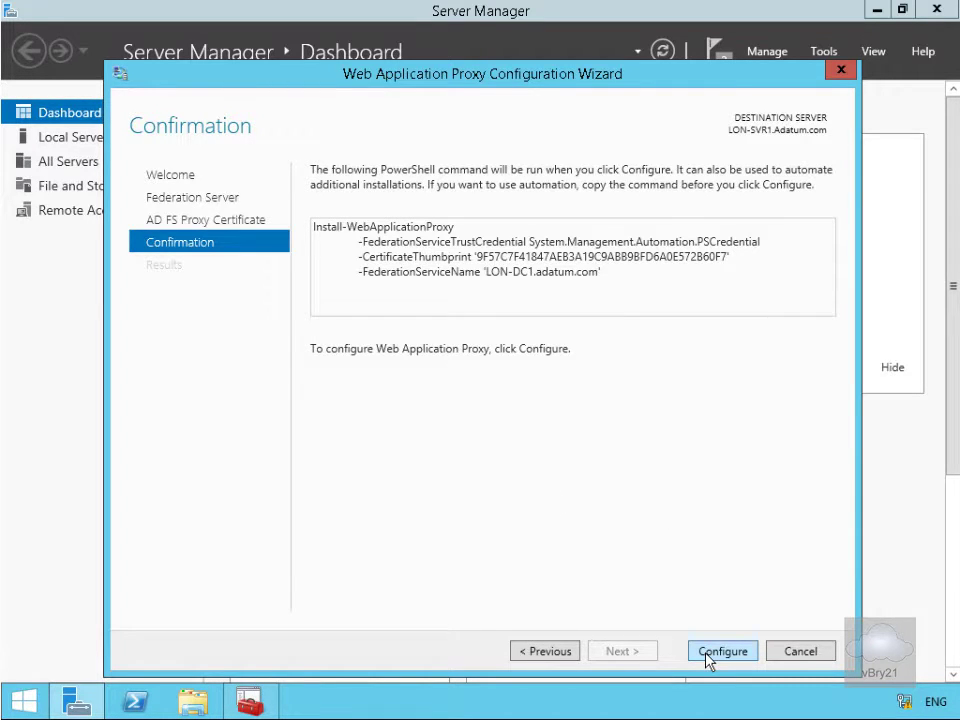
pyautogui.click(708, 656)
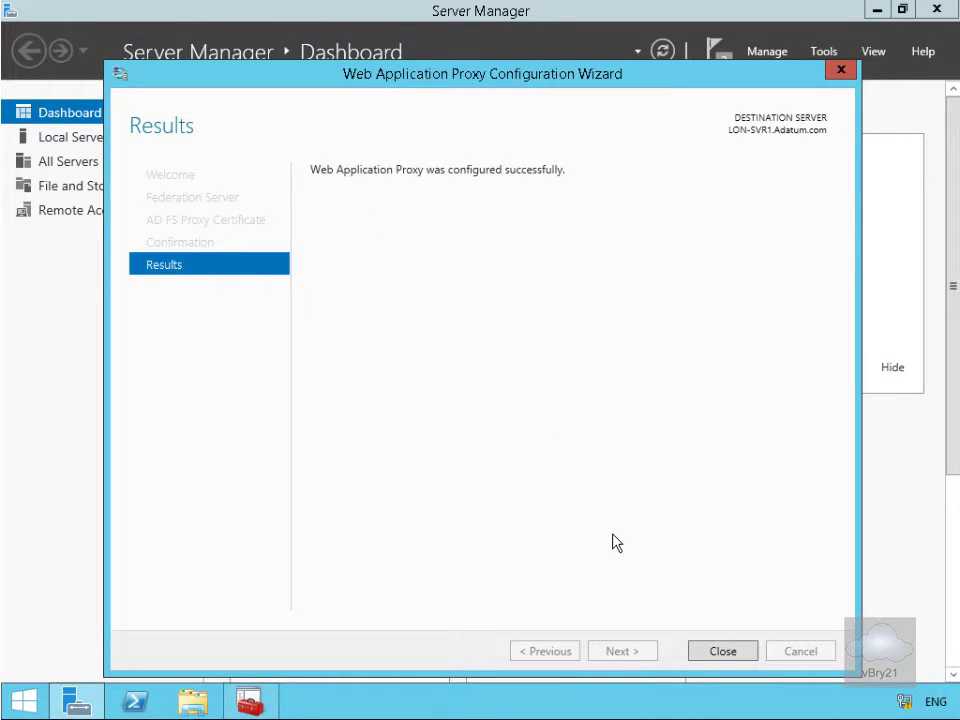
pyautogui.click(718, 653)
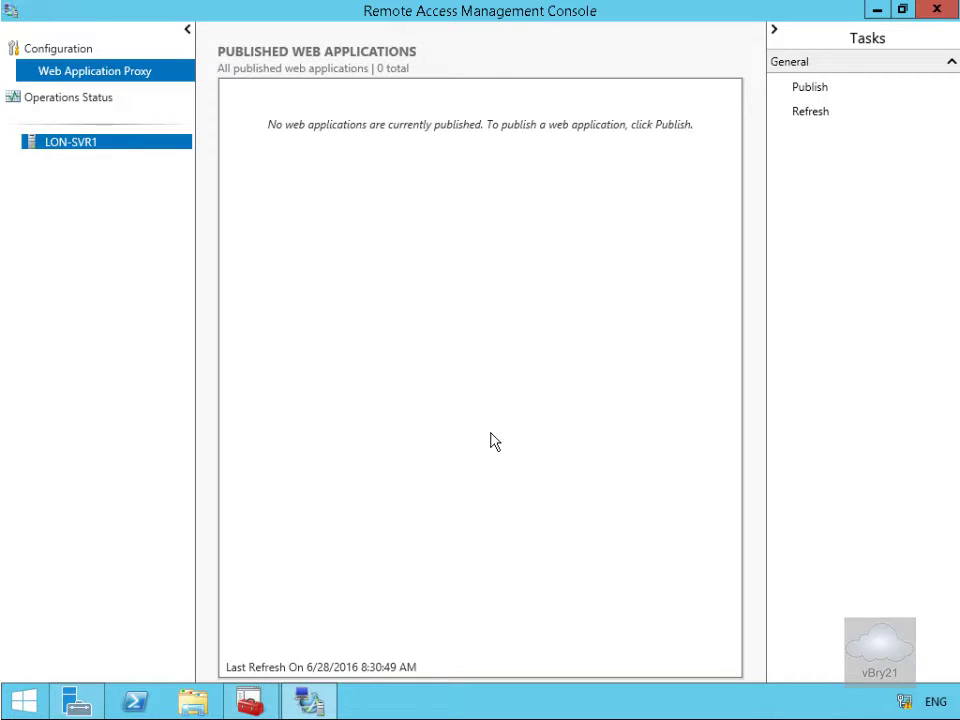
# Launch the Publish New Application Wizard from the Tasks pane and pass its Welcome page
pyautogui.click(799, 89)
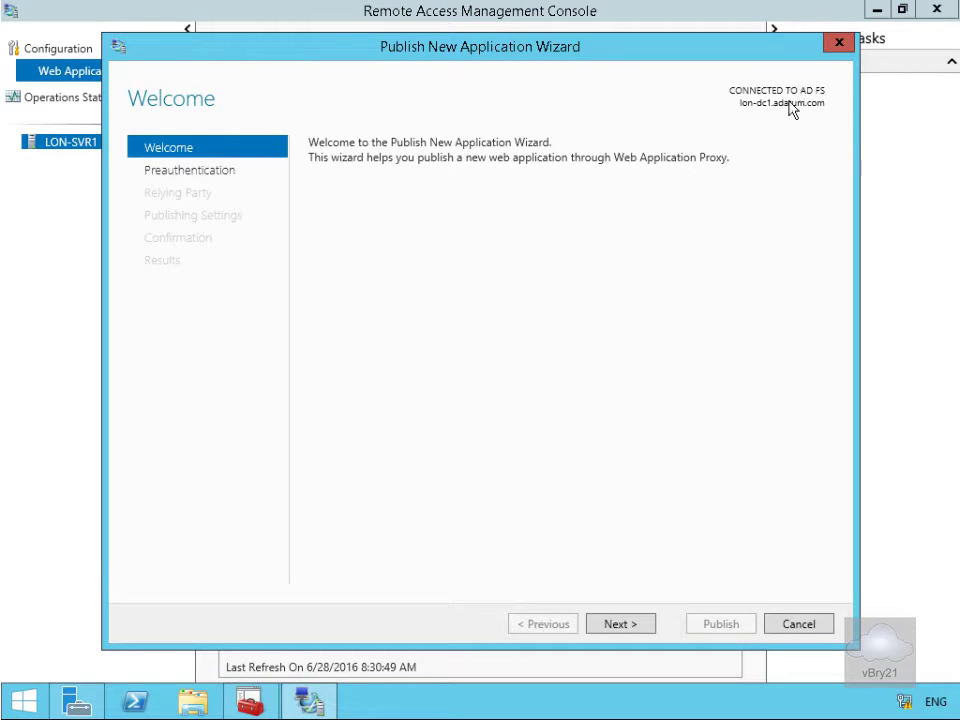
pyautogui.click(620, 624)
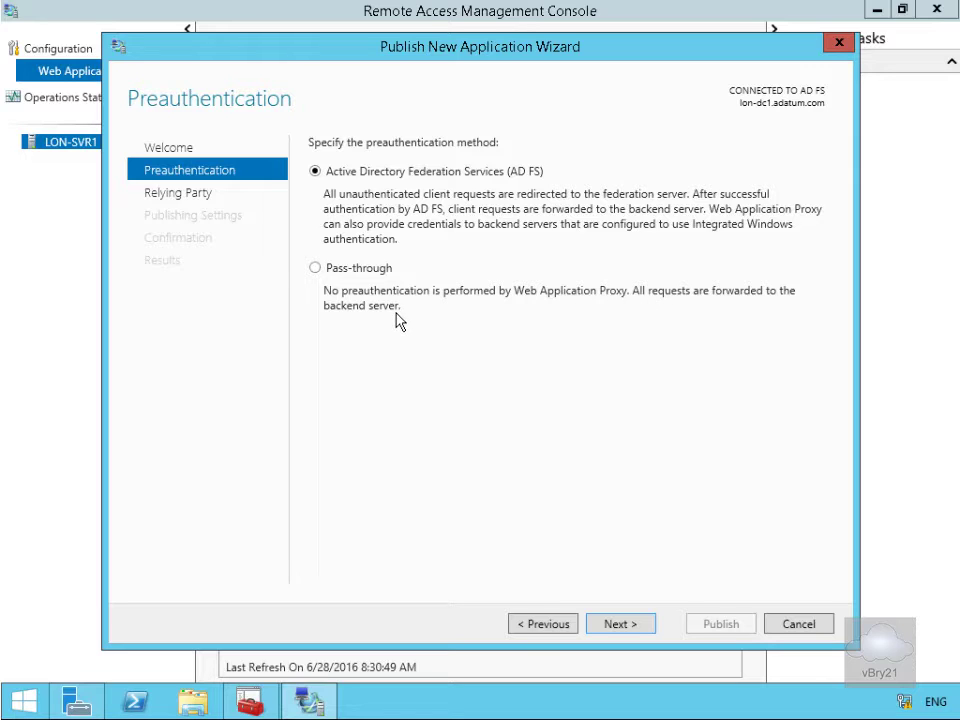
# Publish Outlook on the web with pass-through preauthentication, mail.adatum.com/owa to lon-ex1.adatum.com/owa
pyautogui.click(335, 270)
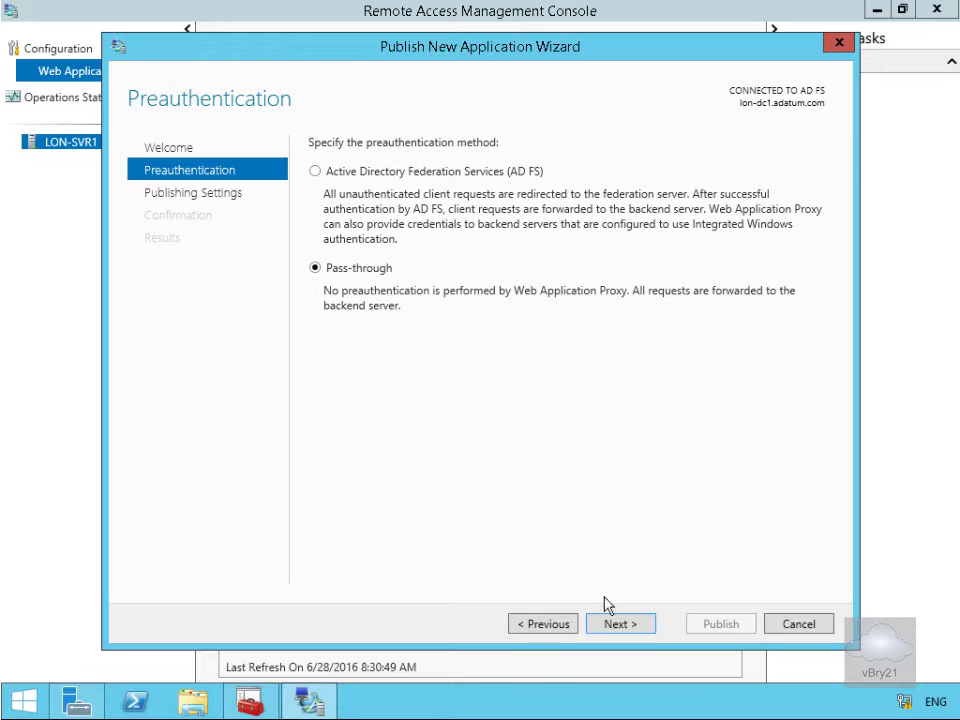
pyautogui.click(620, 624)
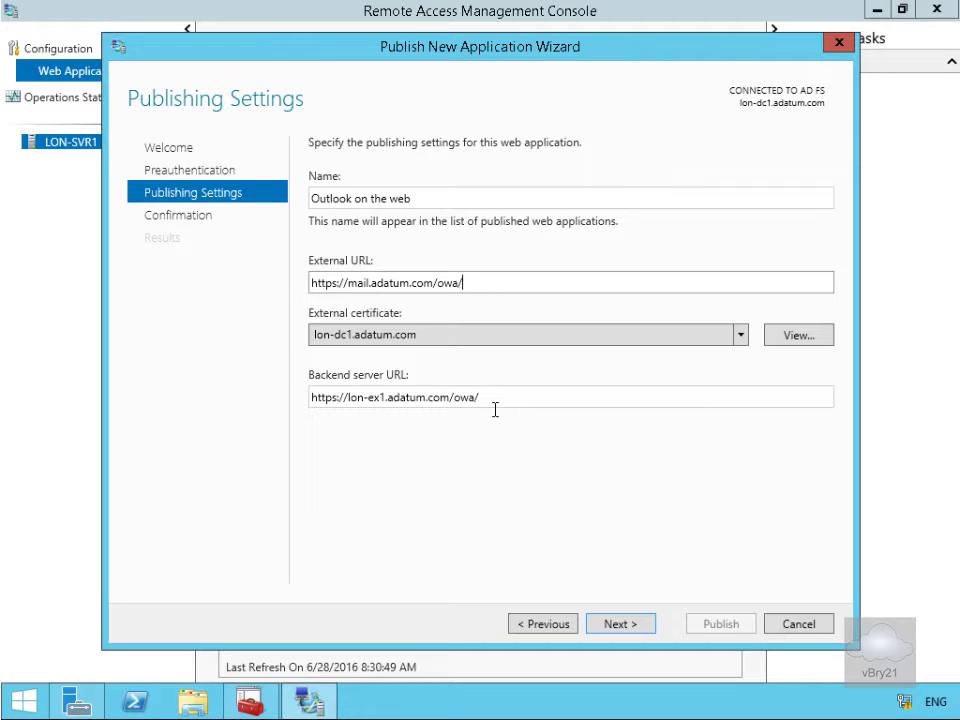
pyautogui.click(645, 628)
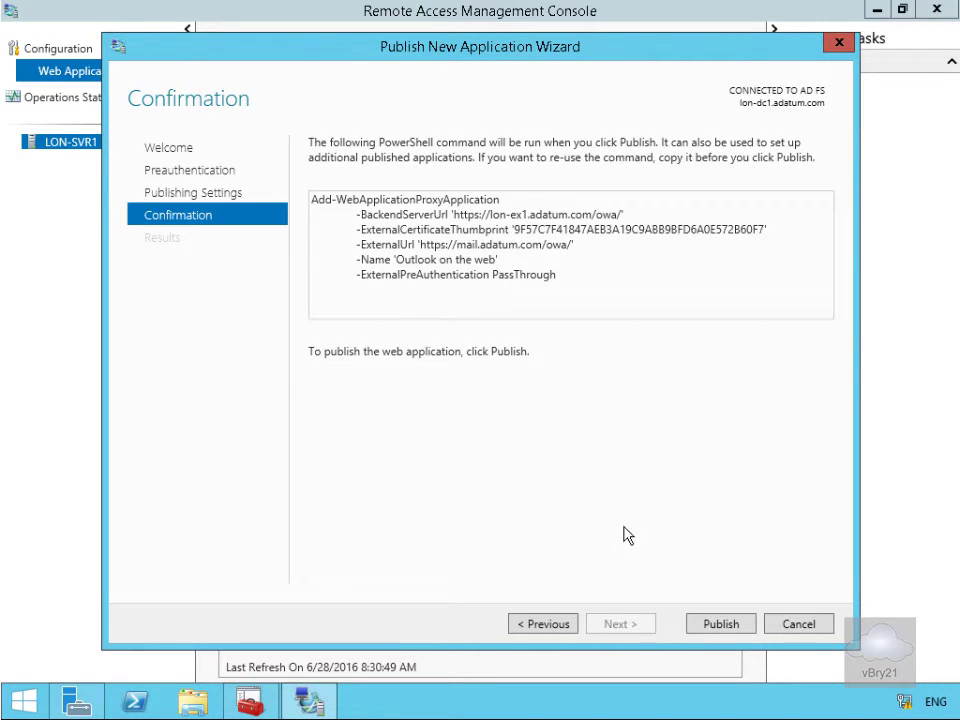
pyautogui.click(733, 623)
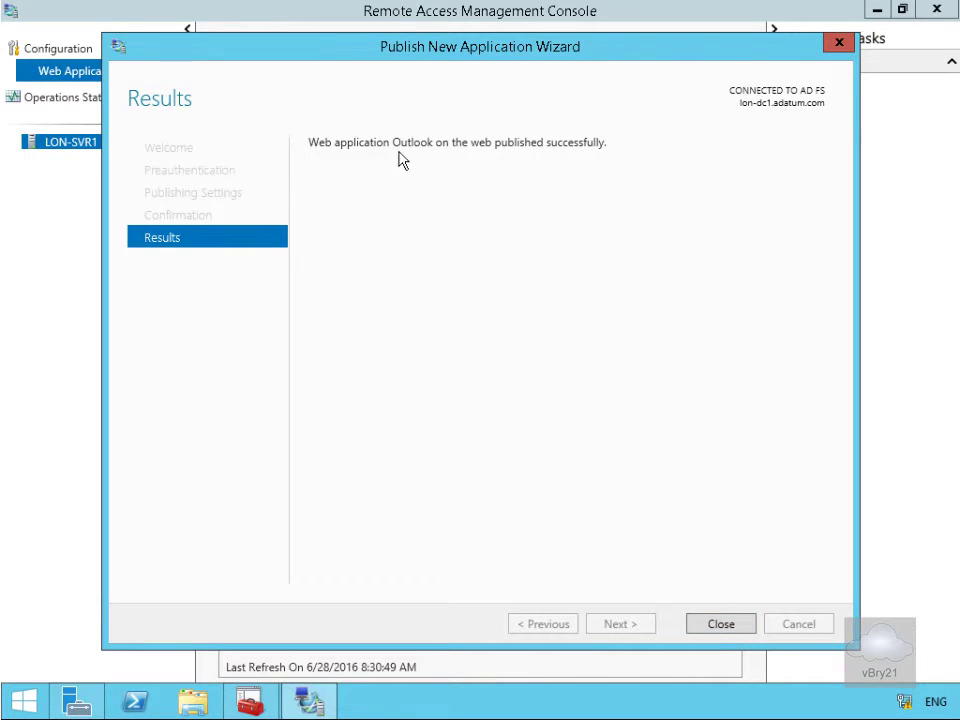
pyautogui.click(722, 625)
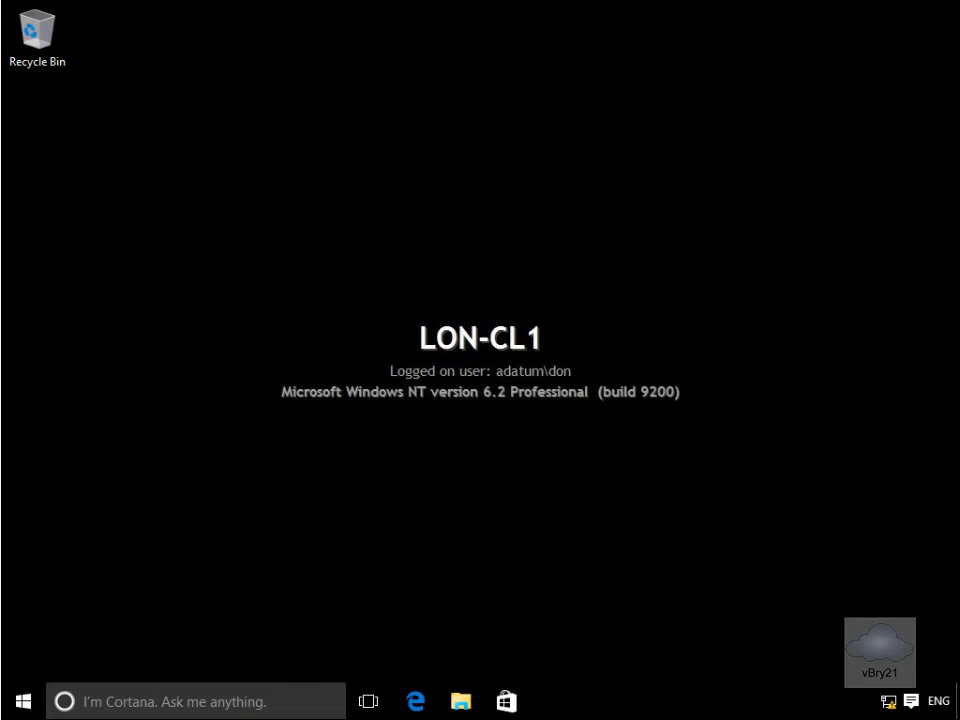
pyautogui.click(416, 701)
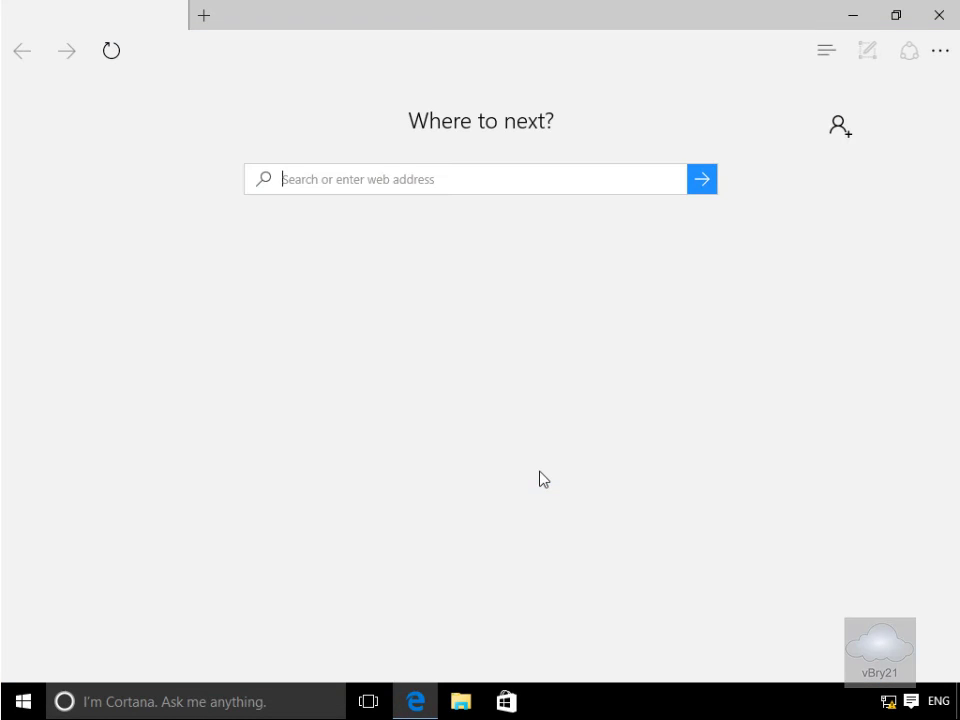
pyautogui.click(446, 180)
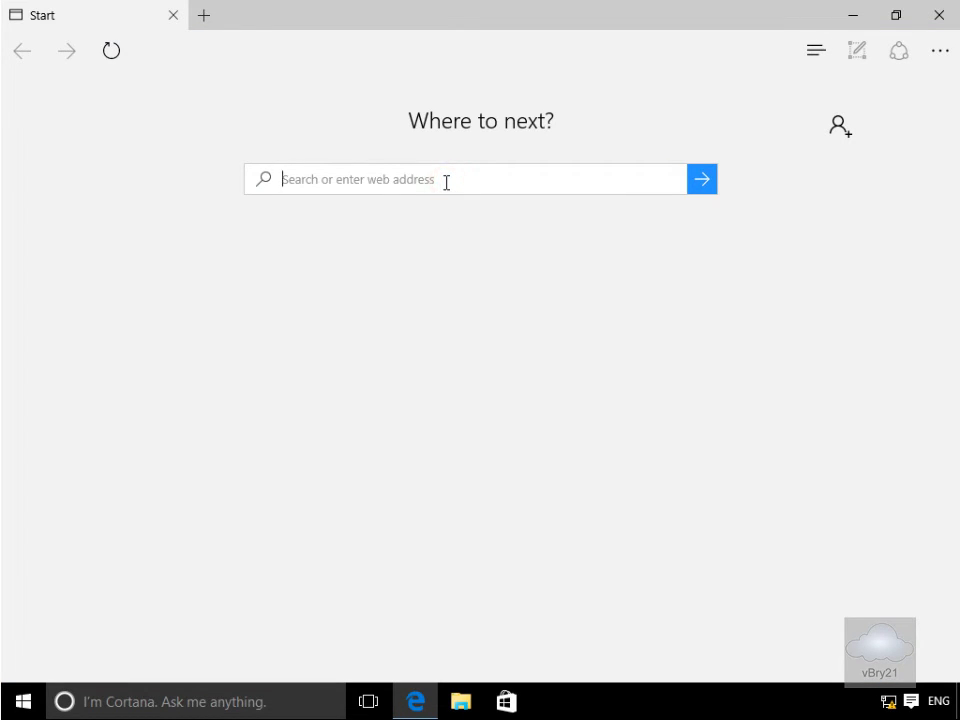
pyautogui.write('https://mail')
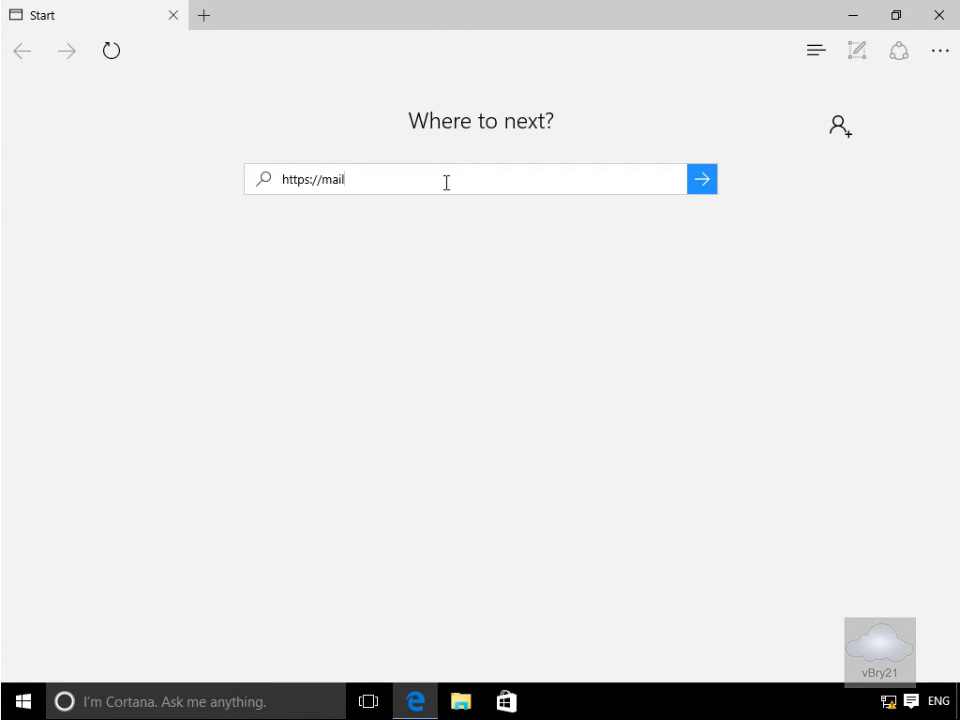
pyautogui.write('.adatum.com/owa')
pyautogui.press('Return')
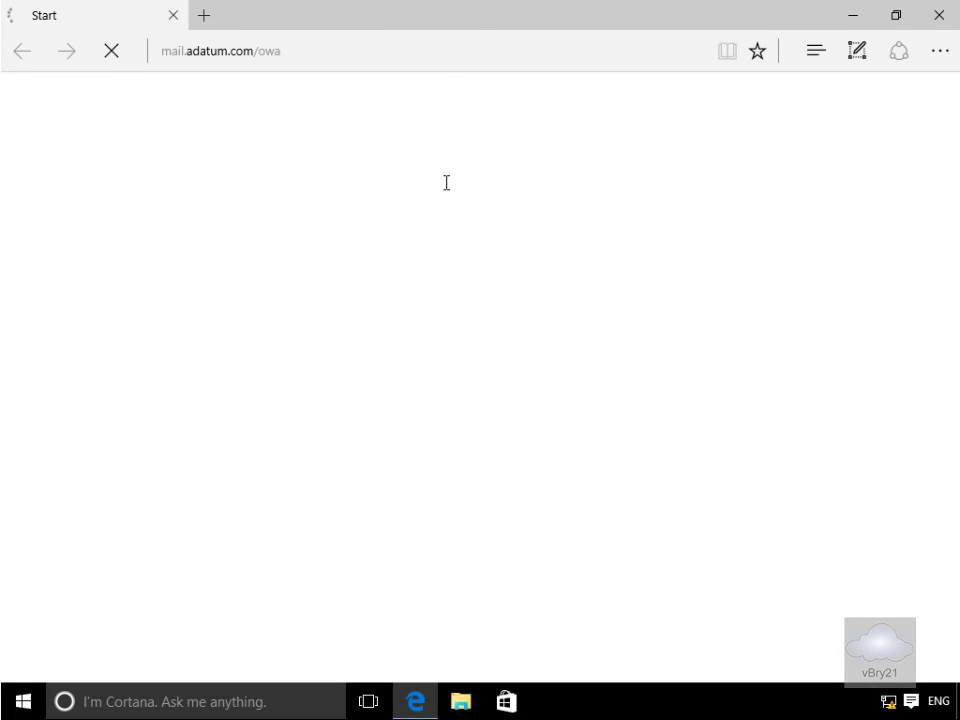